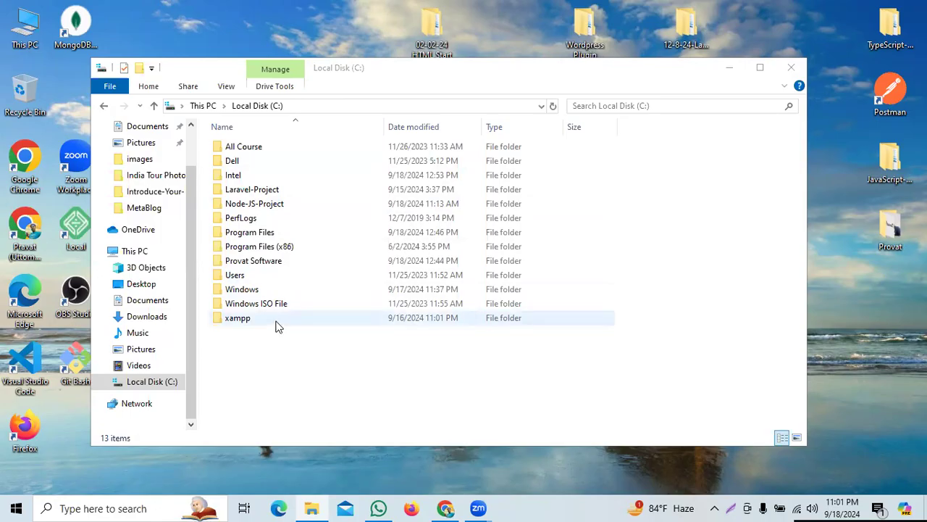
Step: Open the Windows search panel from the taskbar search box, keeping Local Disk (C:) open behind it
click(130, 508)
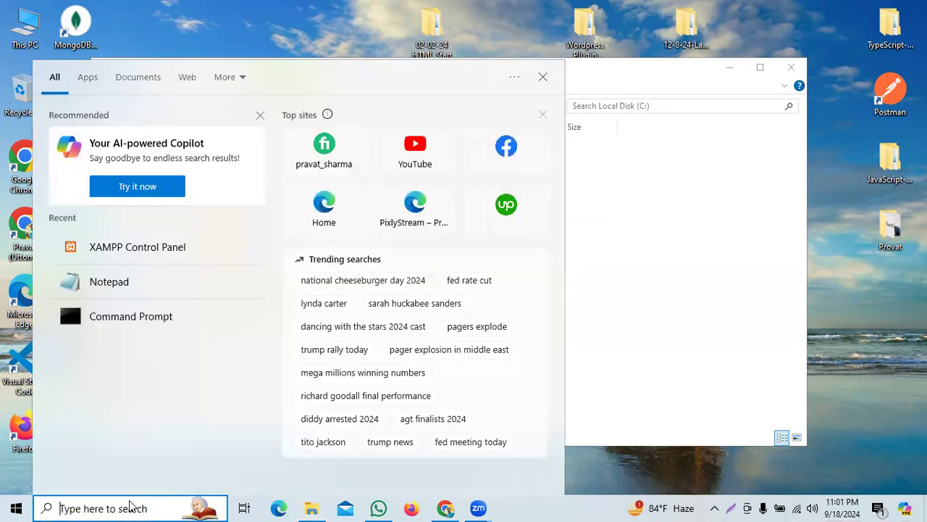
Step: Search 'xampp' and launch XAMPP Control Panel from the results
text(xampp)
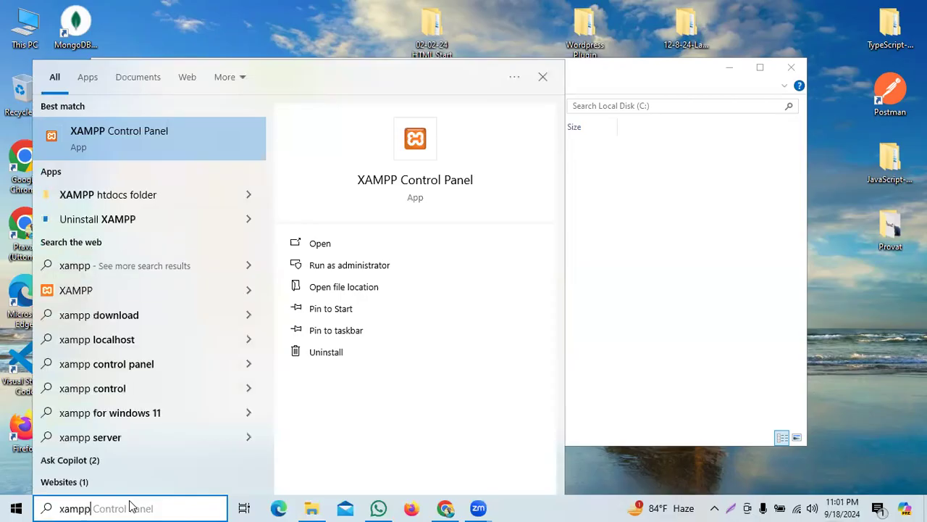
key(Return)
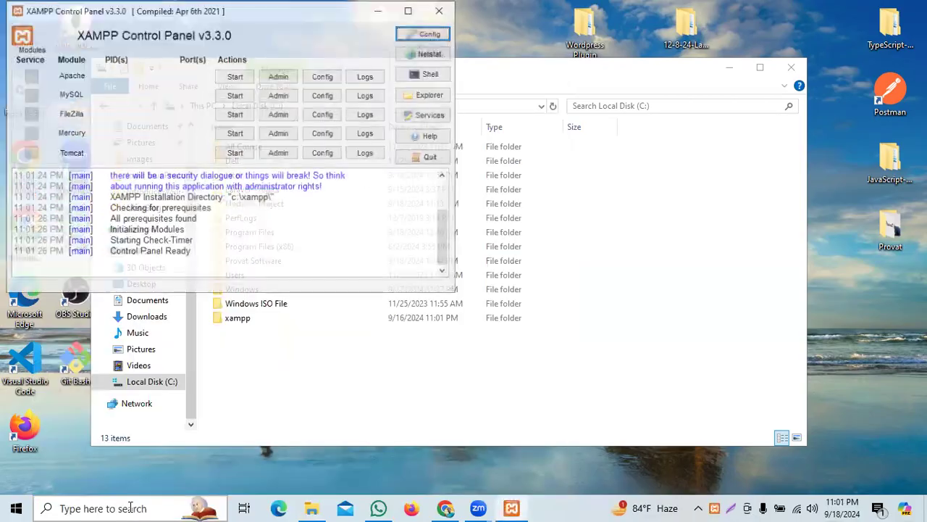
Step: Start Apache and MySQL in XAMPP, then minimize the control panel
click(233, 76)
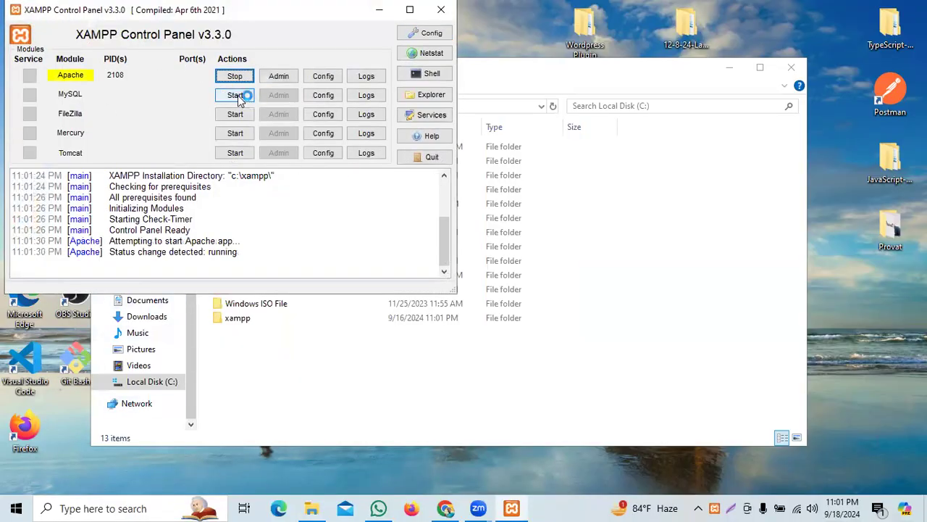
click(241, 95)
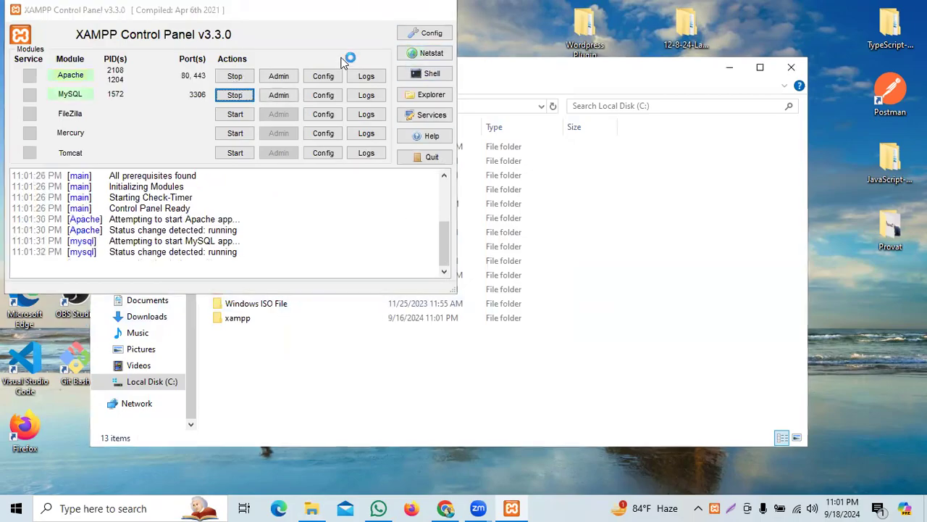
click(380, 12)
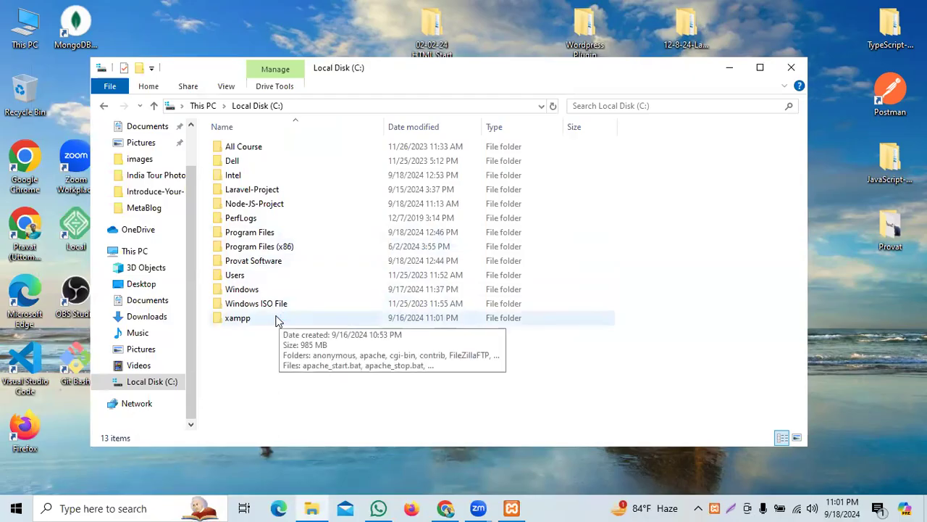
Step: Open C:\xampp\htdocs and select the first-setup and second-project folders
double_click(279, 319)
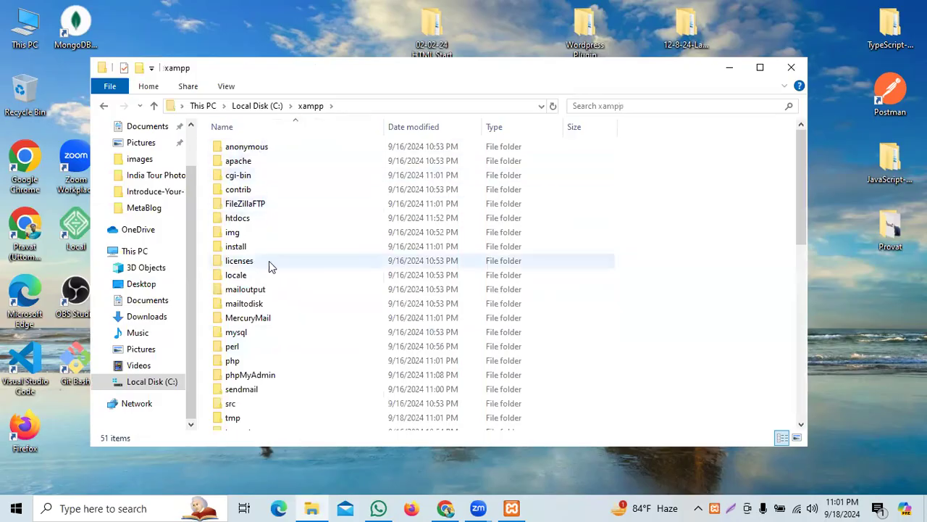
double_click(269, 219)
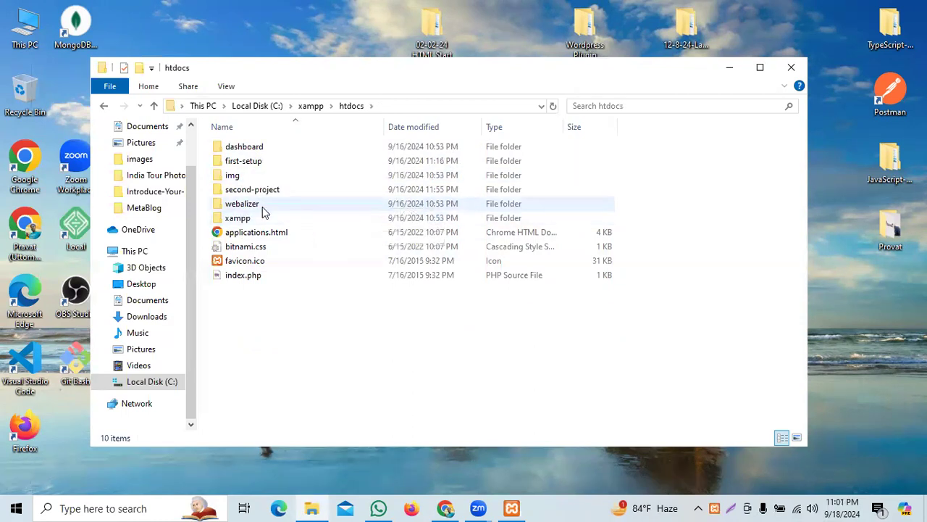
drag(263, 313, 268, 202)
click(287, 327)
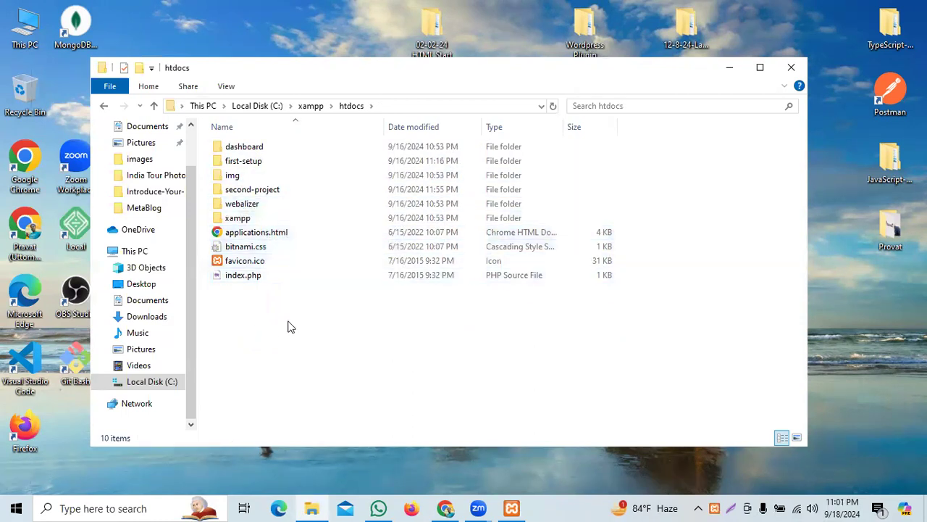
click(265, 192)
click(252, 166)
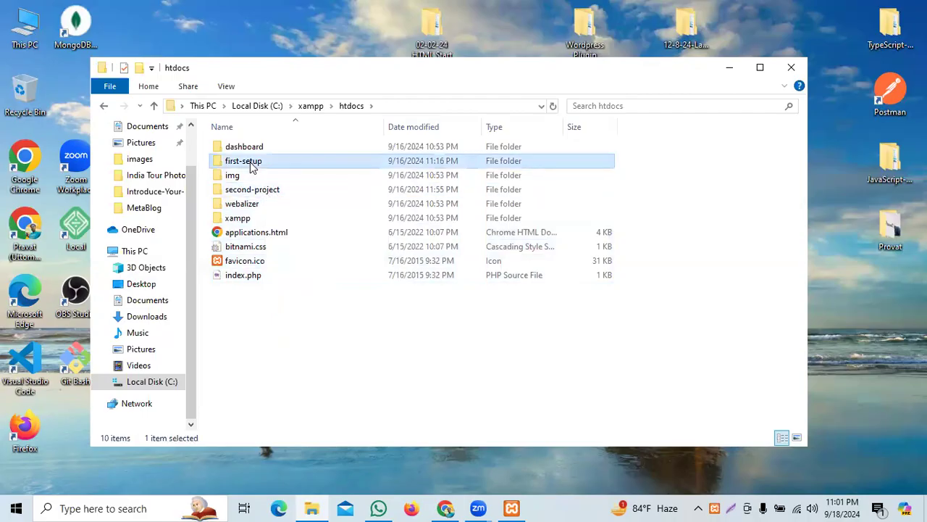
click(255, 190)
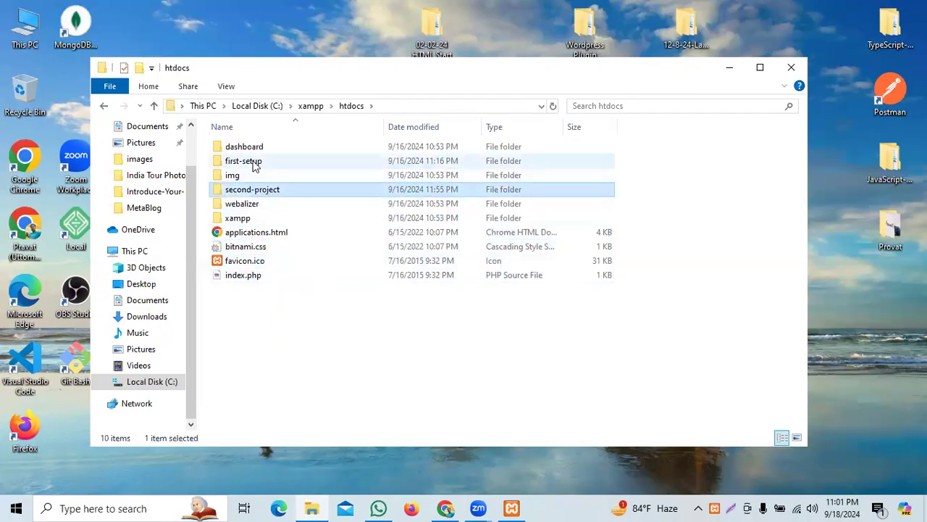
click(253, 163)
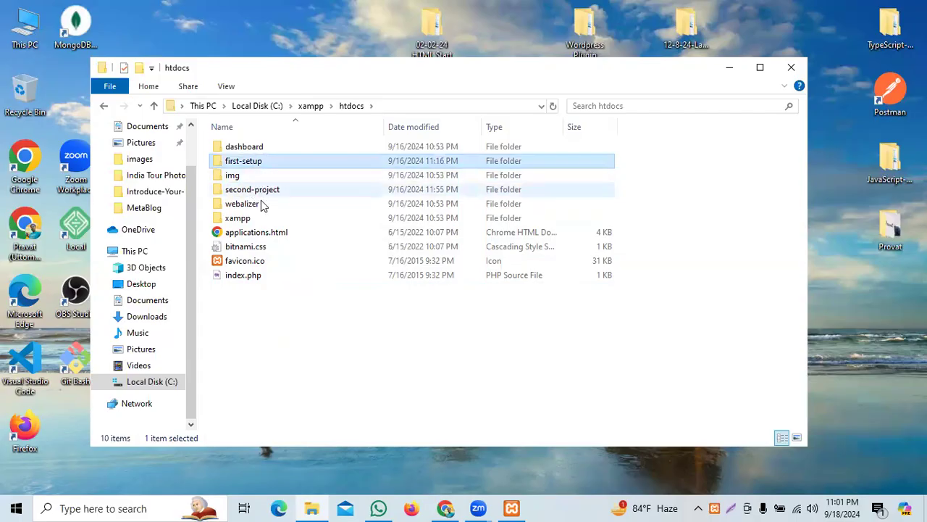
click(258, 191)
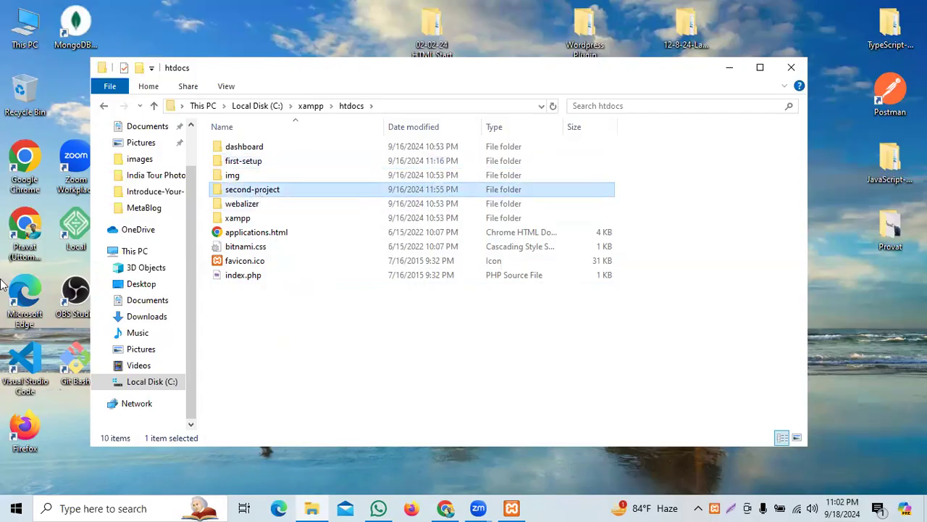
Step: Browse second-project, webalizer, img and dashboard, returning to htdocs after each
double_click(261, 191)
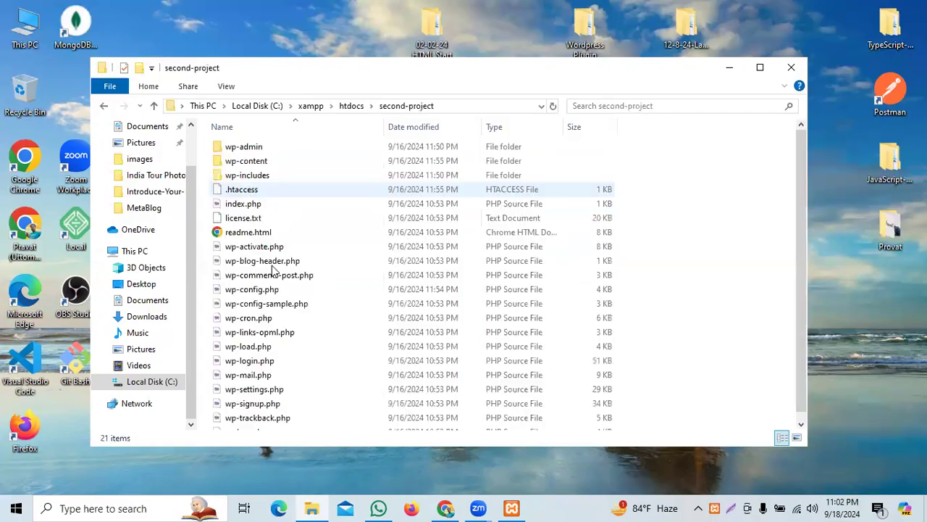
click(353, 106)
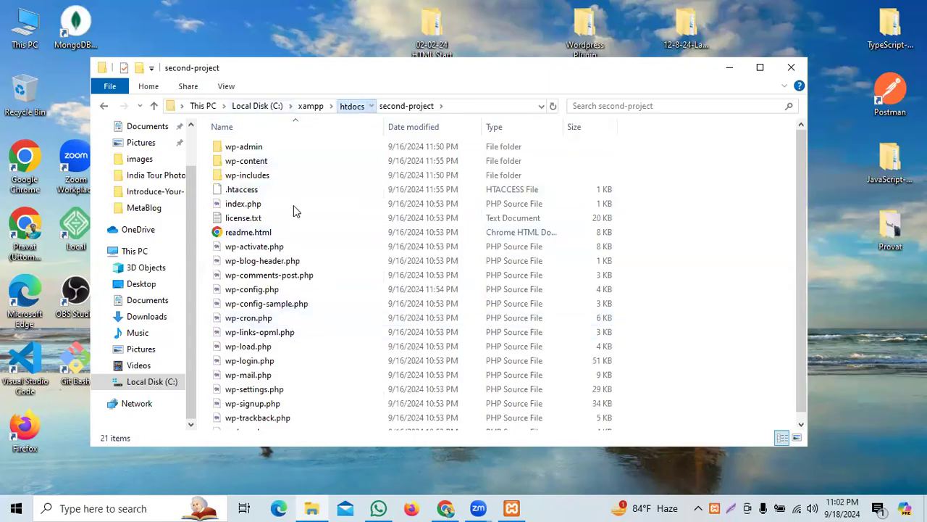
double_click(255, 208)
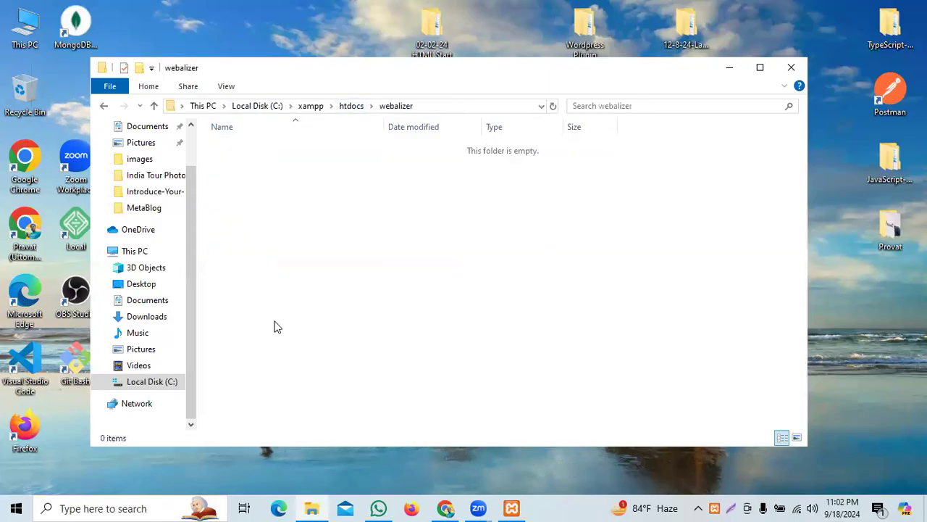
click(353, 107)
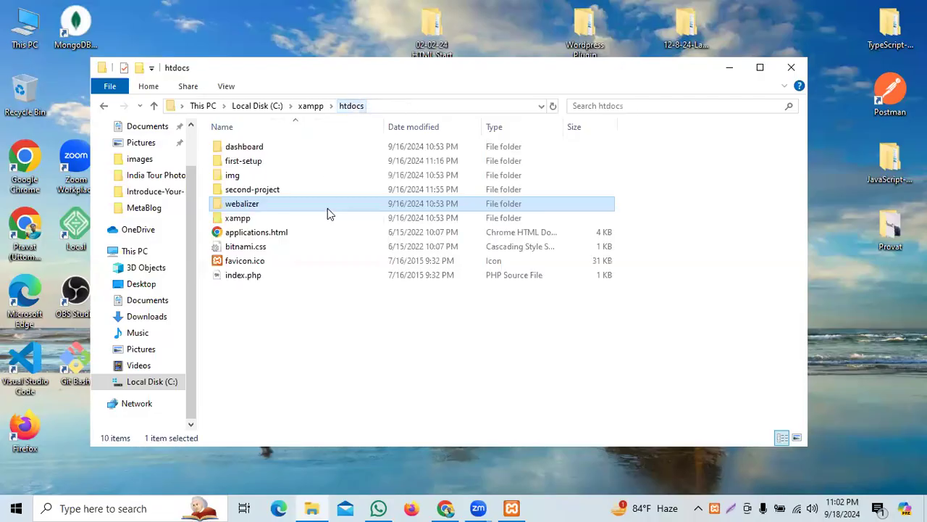
double_click(252, 183)
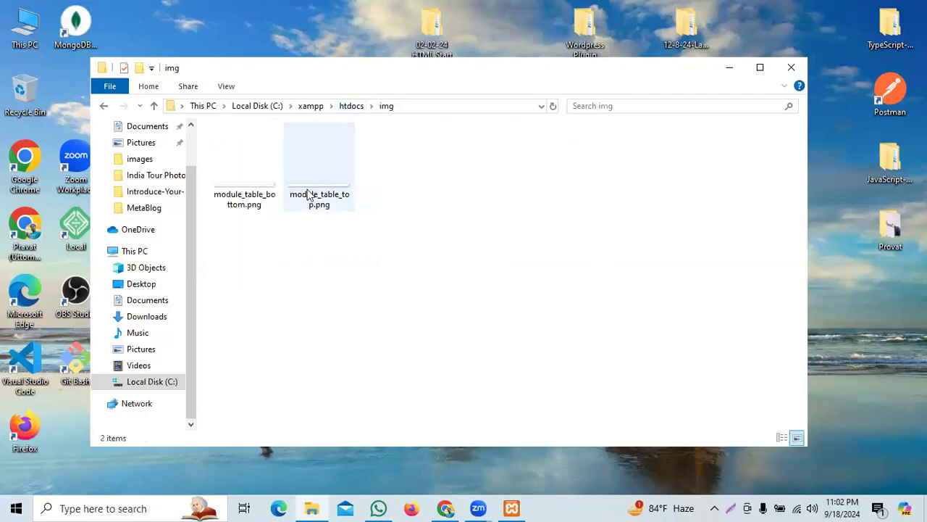
click(353, 107)
double_click(244, 147)
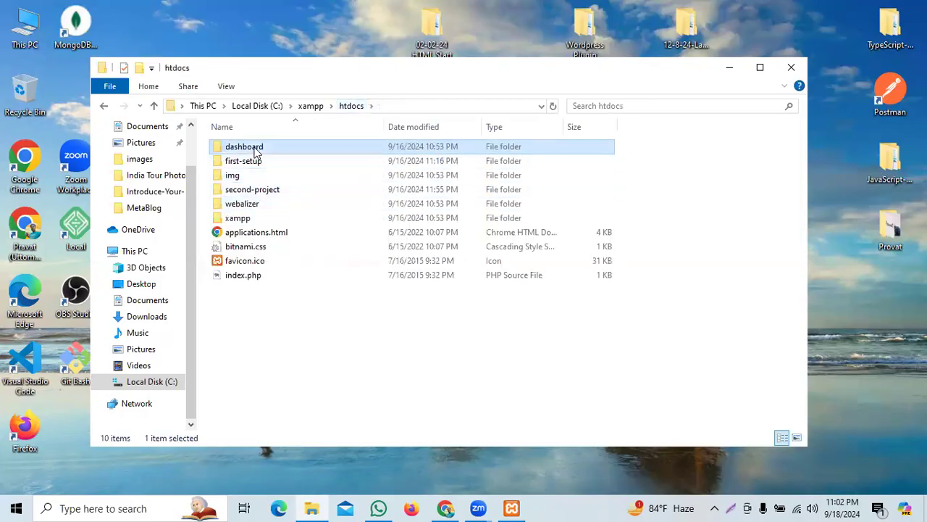
scroll(410, 239, down, 2)
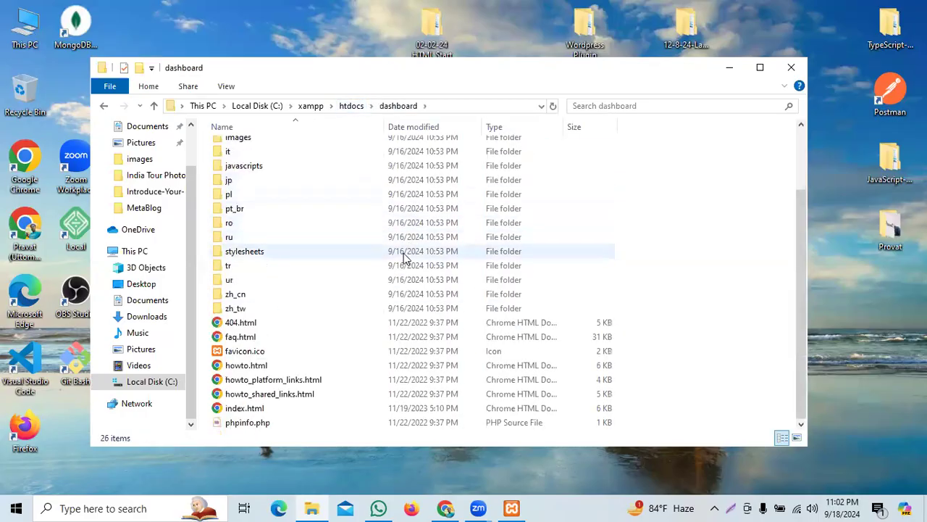
scroll(406, 253, up, 2)
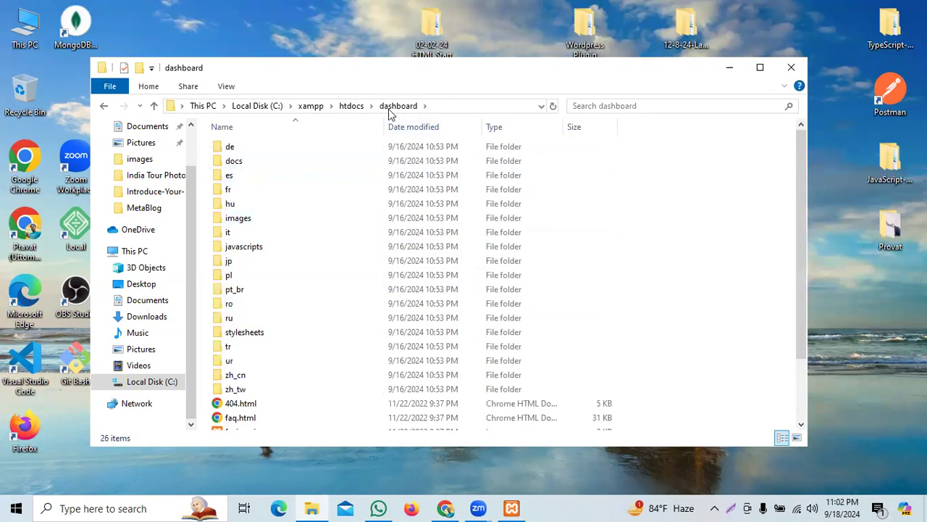
click(352, 107)
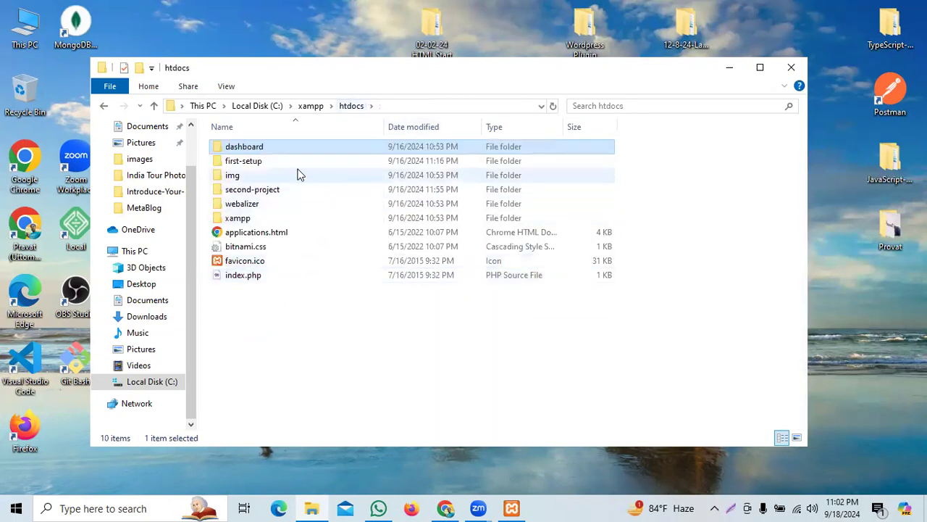
Step: Inspect first-setup, cancel renaming second-project so it stays unchanged, and launch Google Chrome
double_click(263, 162)
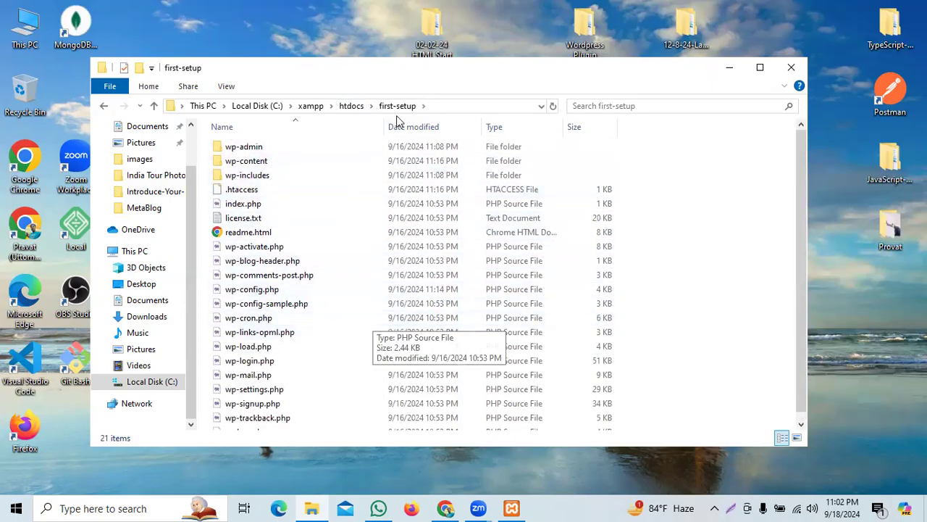
click(352, 105)
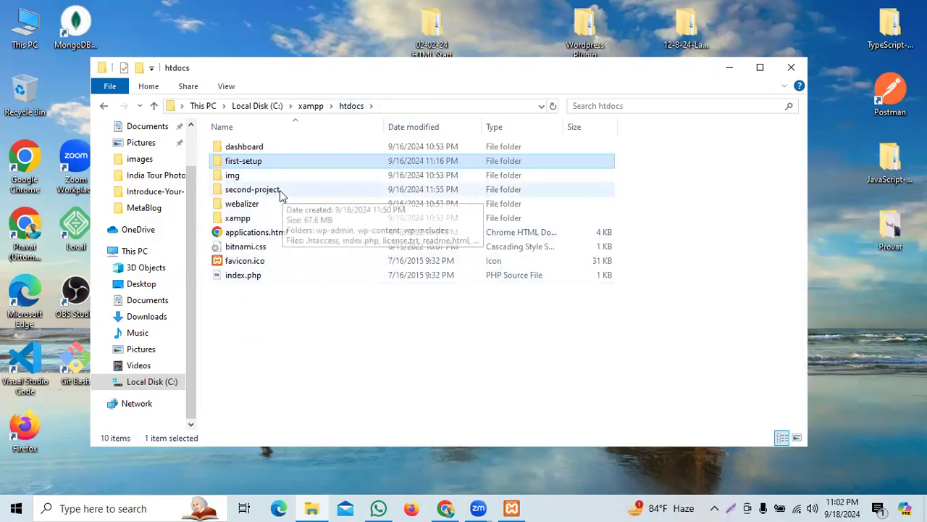
click(297, 191)
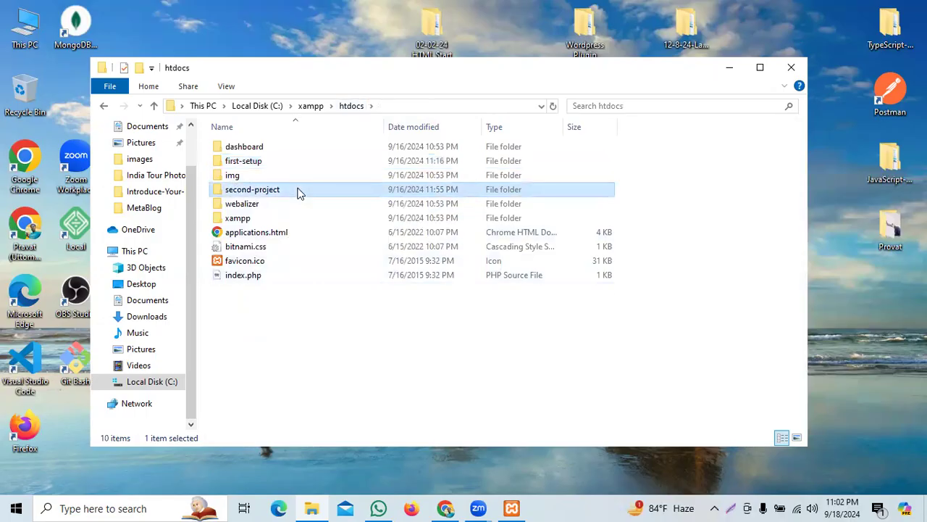
click(297, 192)
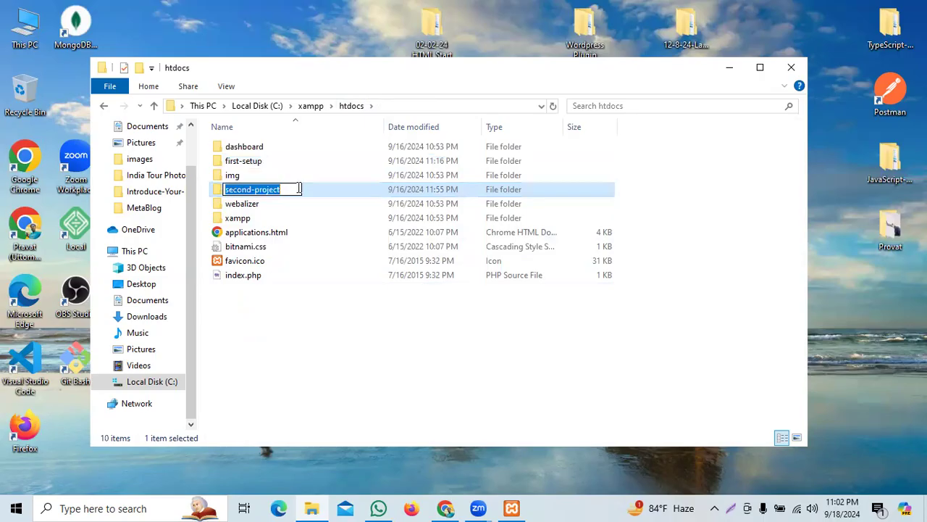
click(335, 346)
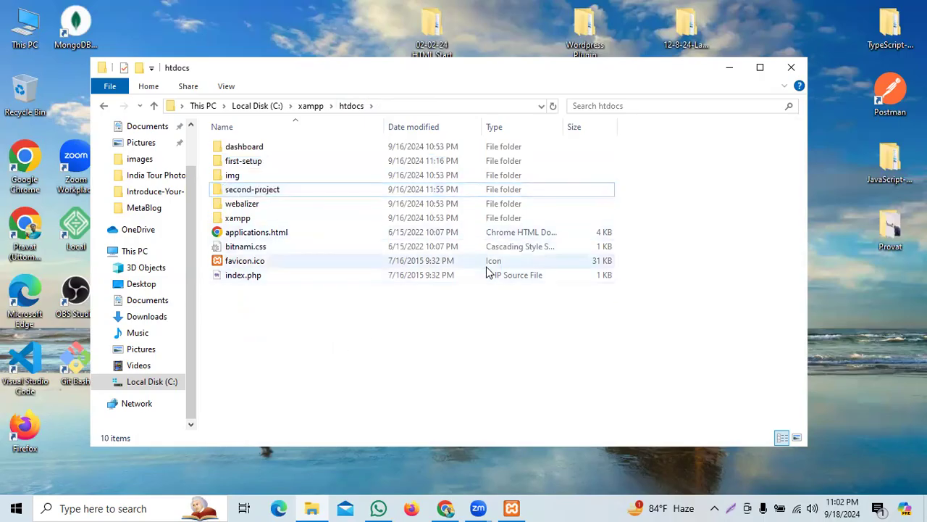
click(444, 508)
Step: Load localhost/second-project in Chrome, fixing the mistyped address, and select the loaded page's URL
click(201, 41)
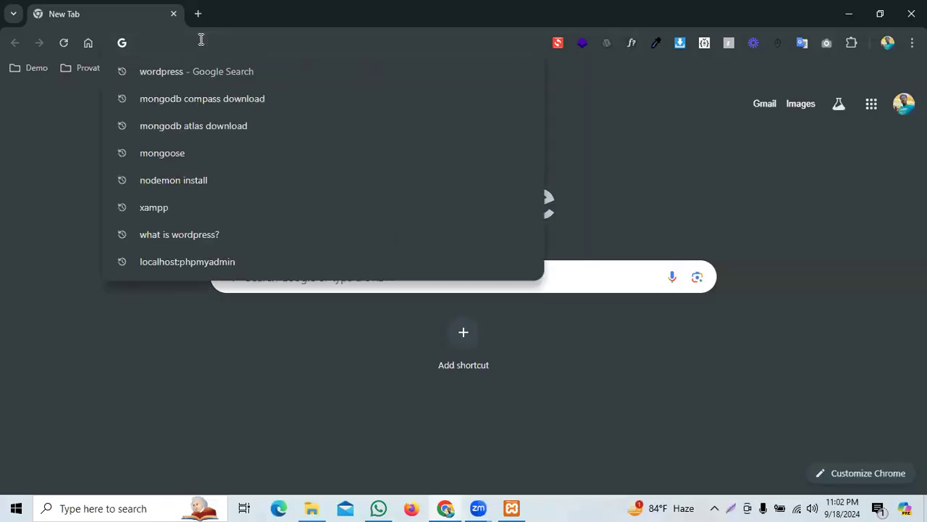
text(loa)
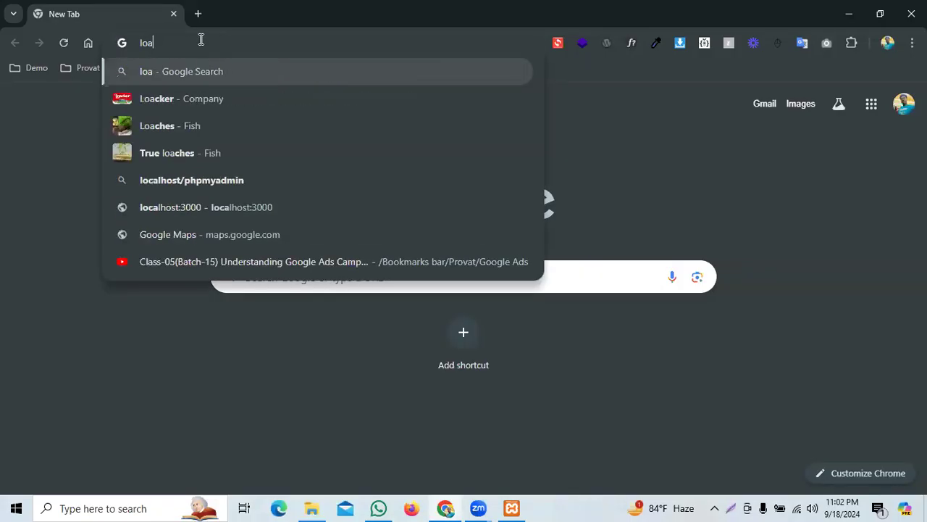
key(BackSpace)
text(a)
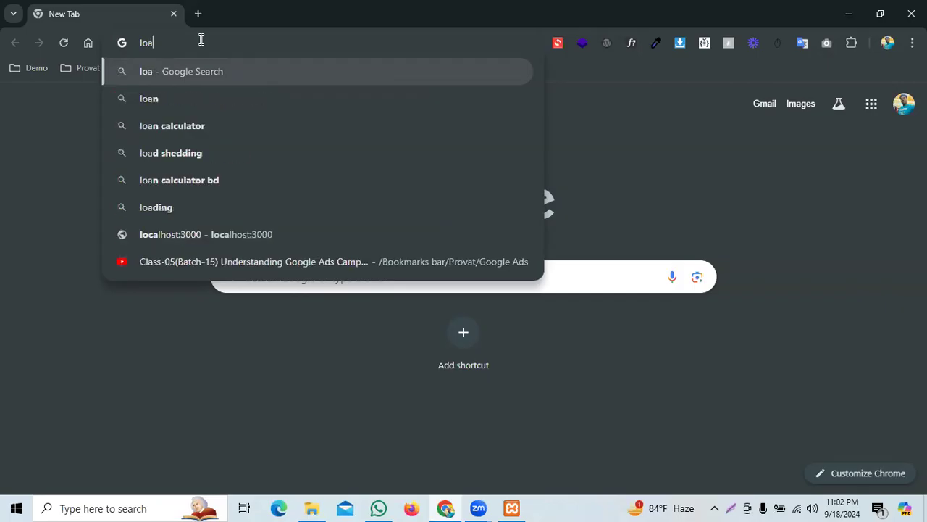
key(BackSpace)
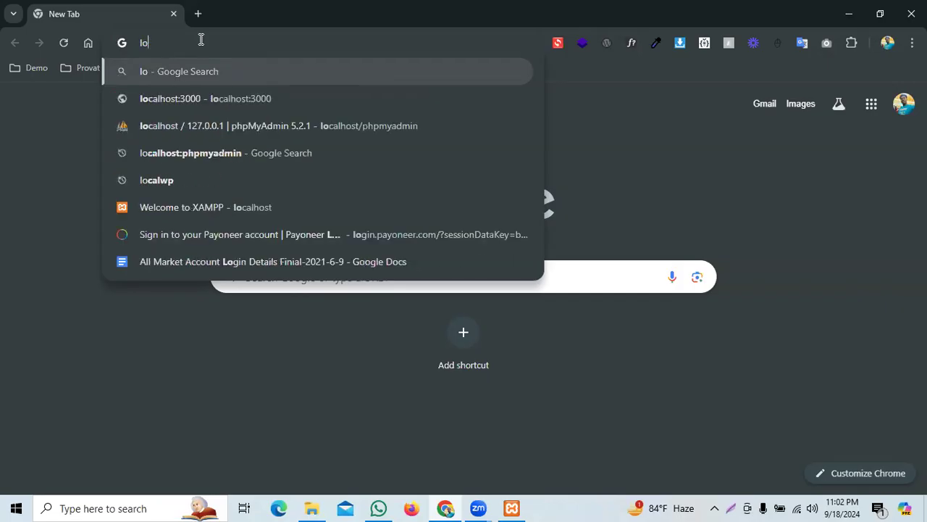
text(calhost/)
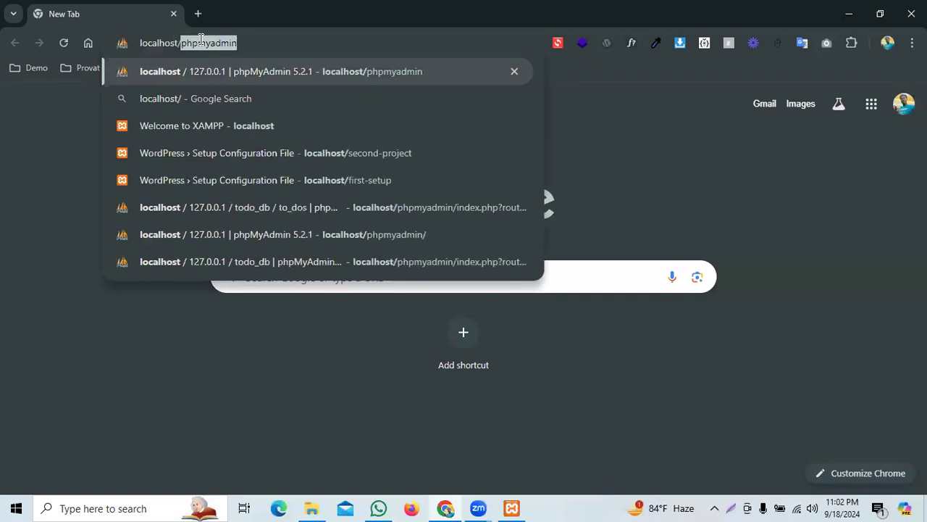
text(second-project)
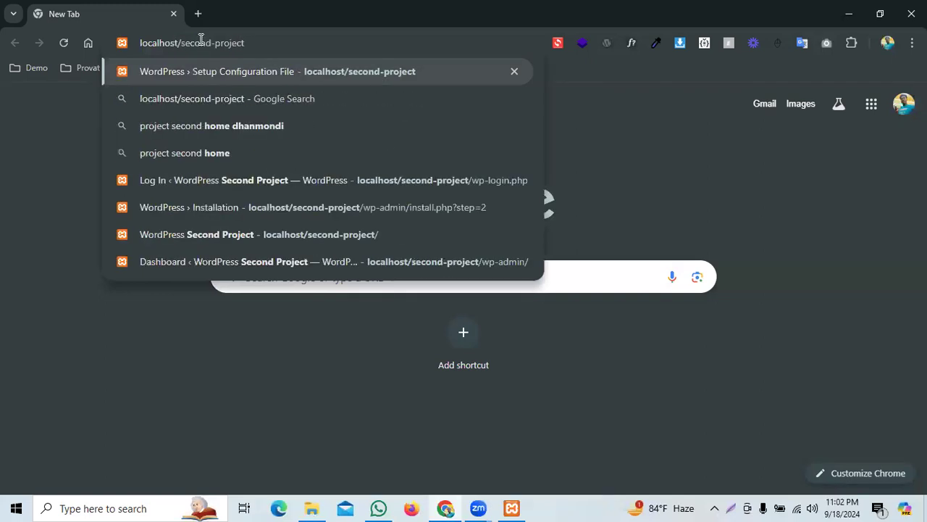
key(Return)
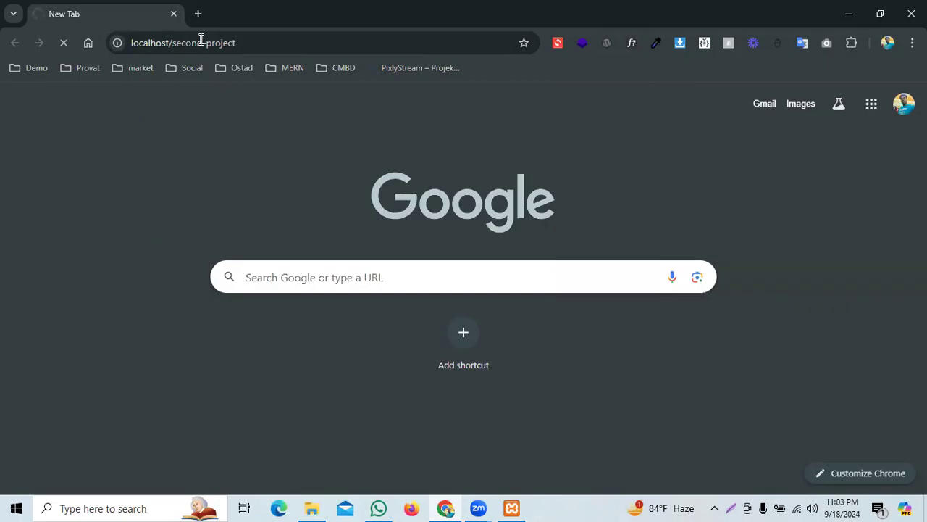
click(255, 41)
click(260, 42)
Step: Select the site URL and look over the Second Project homepage and its admin bar menus
drag(236, 42, 132, 41)
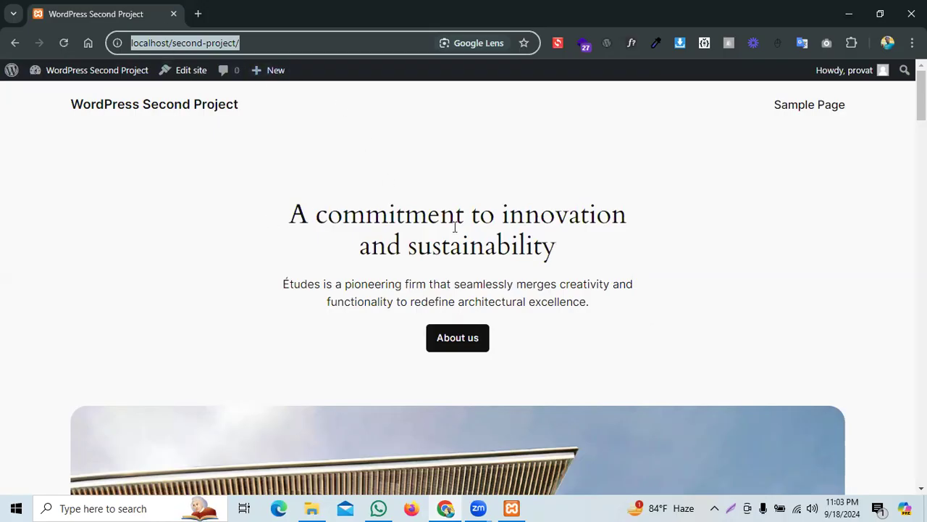
scroll(585, 291, down, 5)
scroll(503, 275, up, 6)
mouse_move(22, 64)
mouse_move(882, 73)
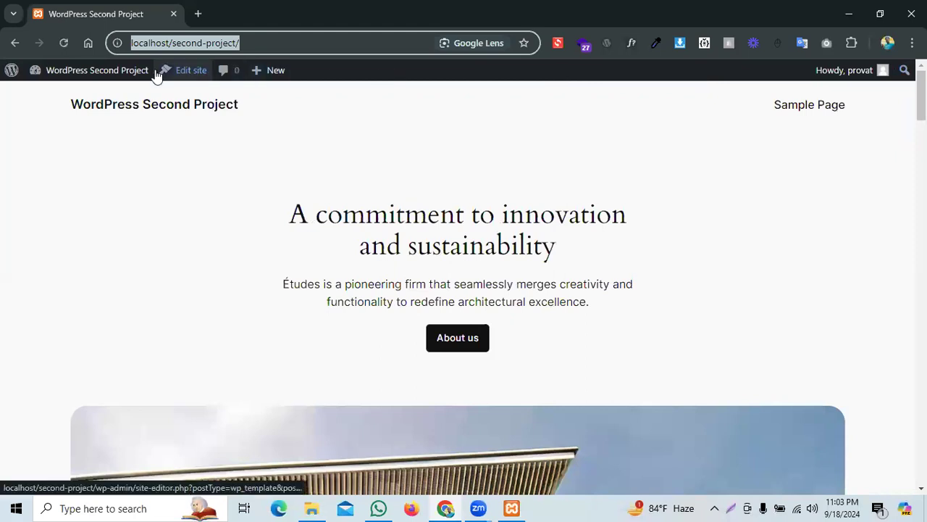
mouse_move(45, 81)
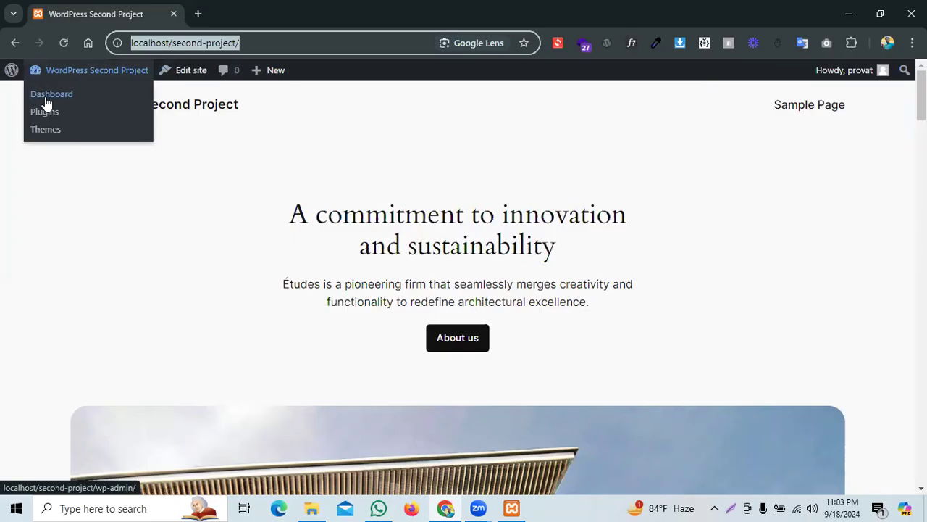
Step: Copy the URL localhost/second-project/ from Chrome's address bar and launch Firefox
right_click(187, 42)
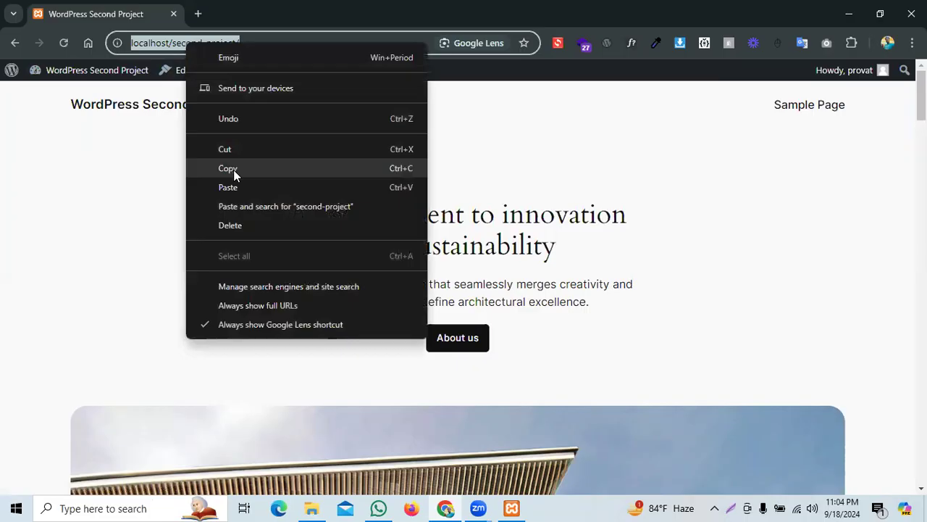
click(233, 170)
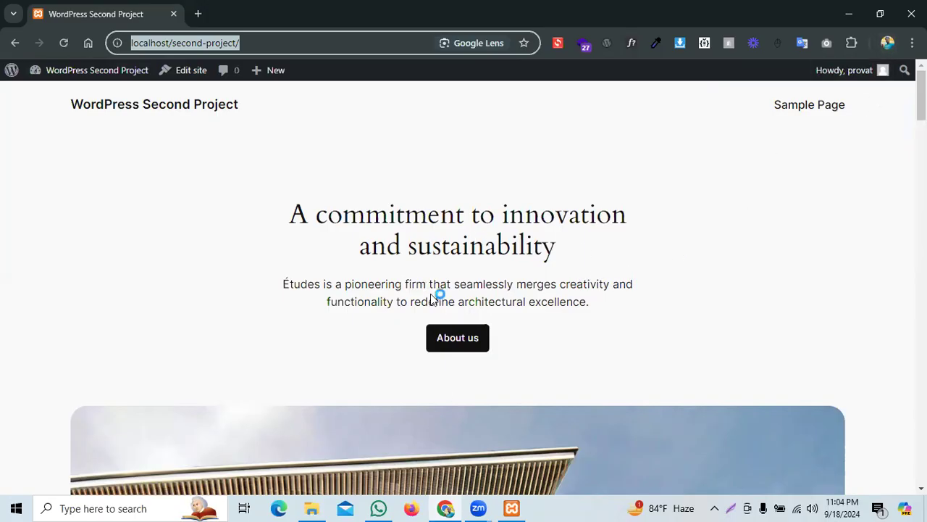
click(415, 508)
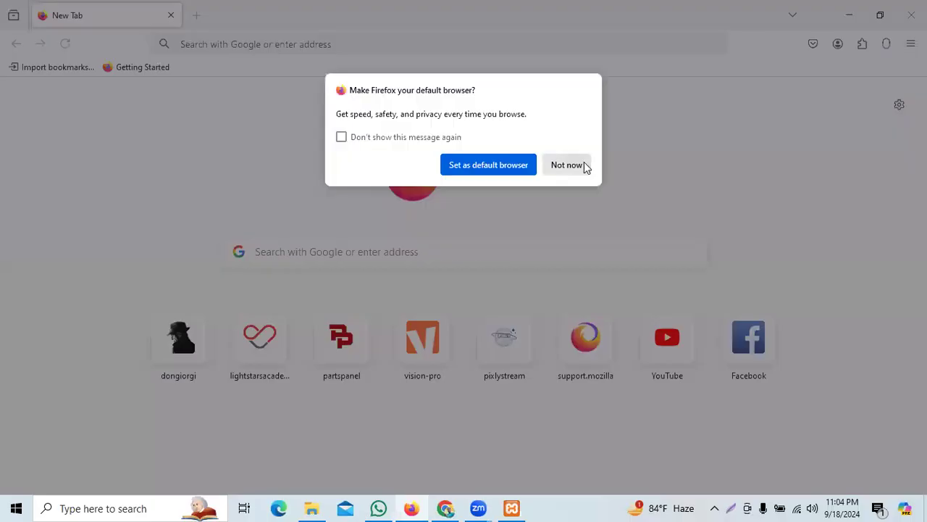
Step: Dismiss Firefox's default-browser prompt and load the copied localhost/second-project/ address
click(567, 166)
right_click(213, 44)
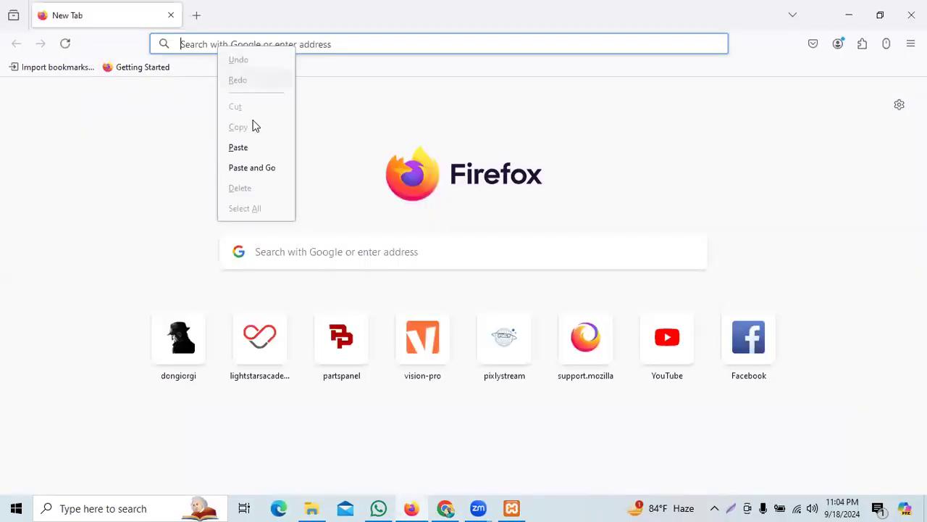
click(255, 170)
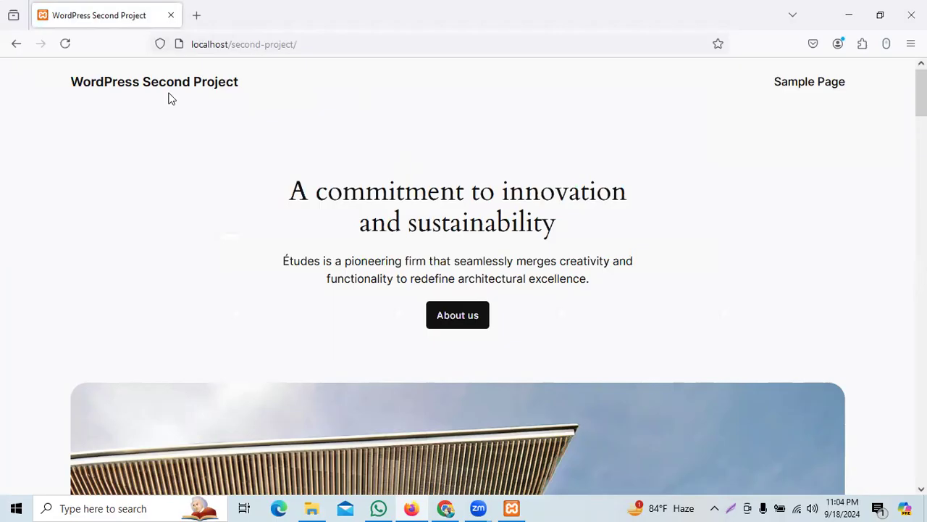
Step: Compare the homepage in Chrome and Firefox, with and without the admin bar
key(alt+Tab)
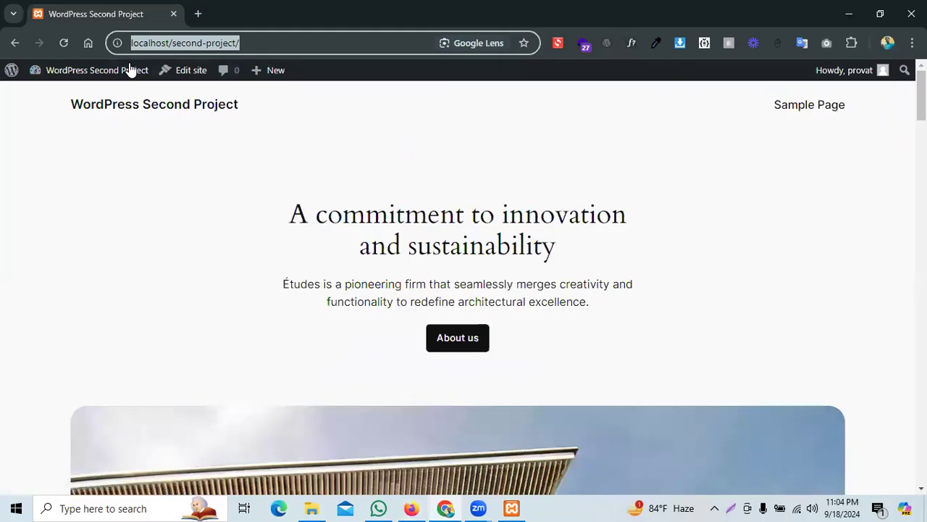
key(alt+Tab)
scroll(716, 201, down, 8)
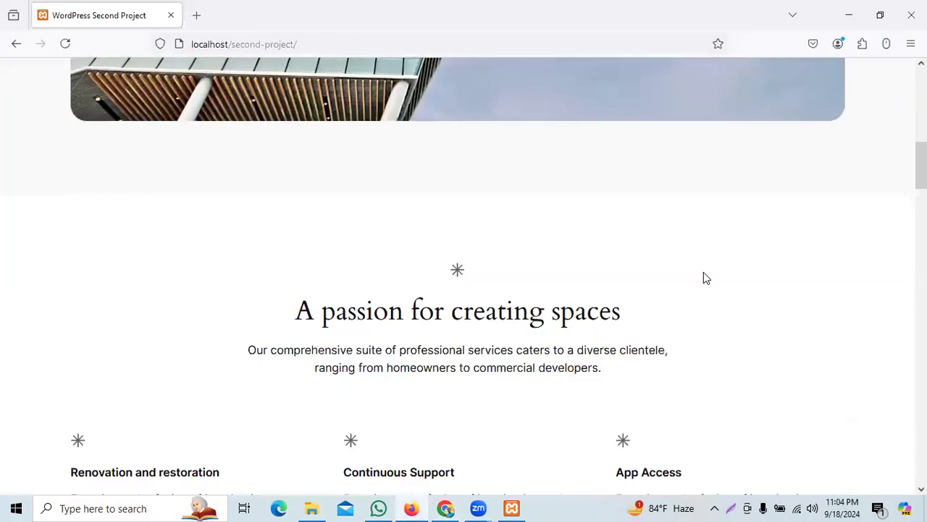
scroll(704, 277, down, 10)
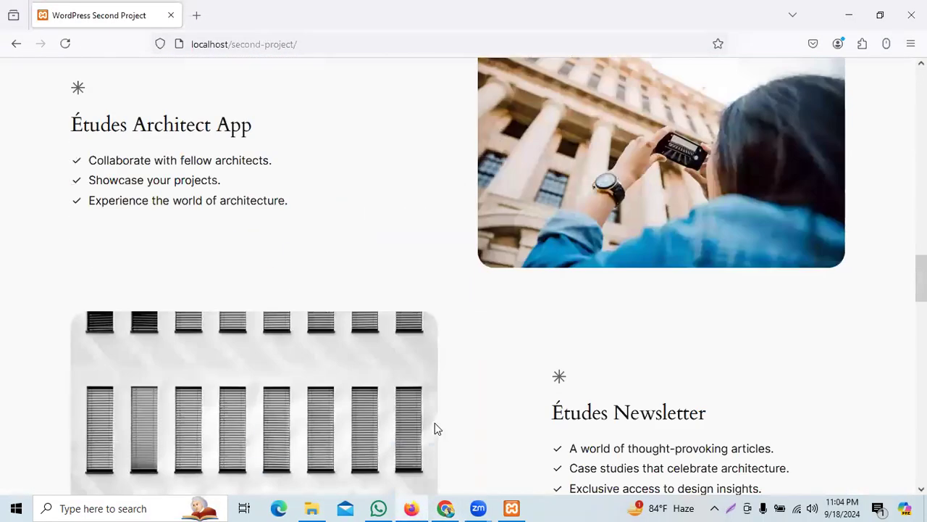
key(alt+Tab)
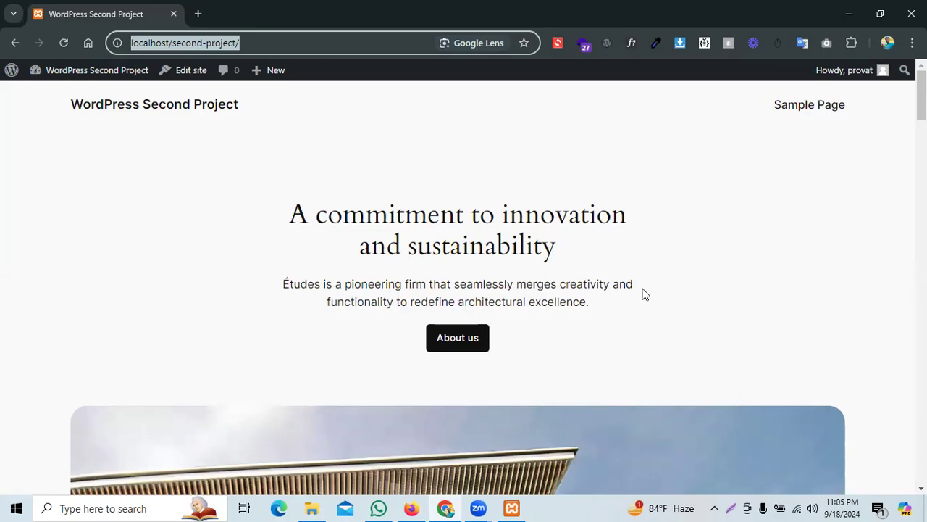
click(417, 505)
scroll(449, 212, down, 5)
scroll(450, 212, up, 15)
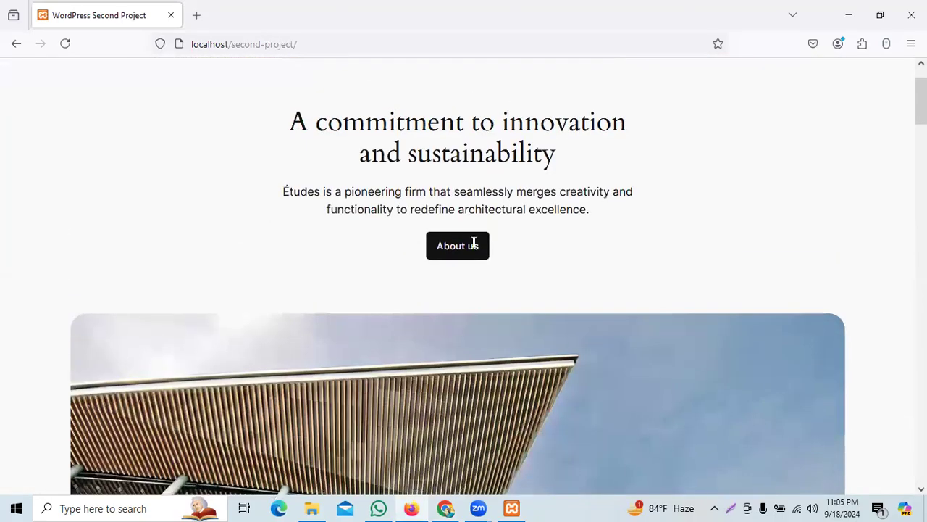
scroll(474, 241, up, 2)
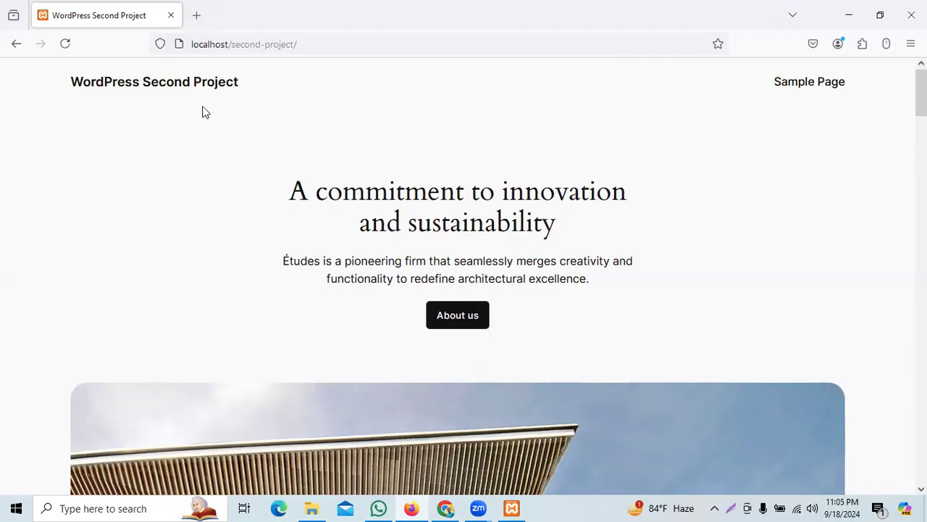
drag(56, 83, 266, 84)
click(332, 152)
drag(812, 84, 832, 140)
click(788, 130)
click(810, 90)
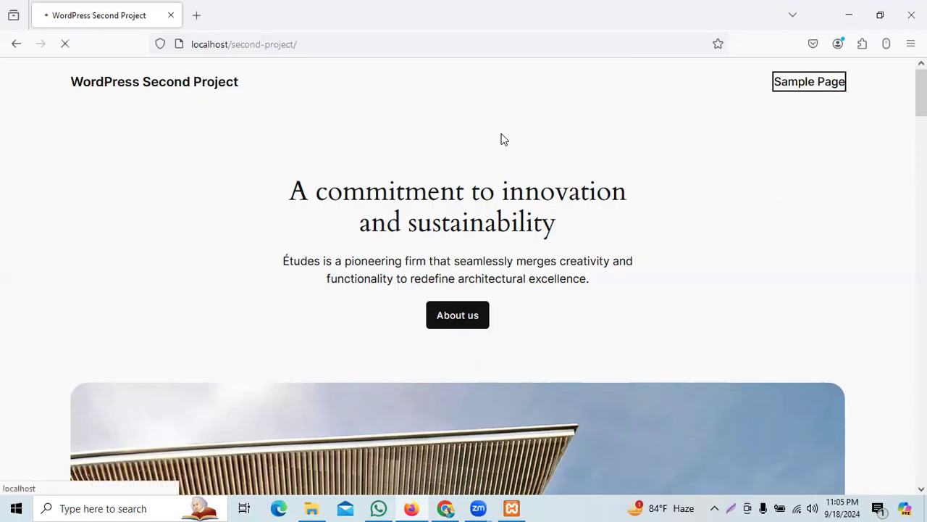
scroll(592, 249, down, 5)
scroll(451, 230, down, 5)
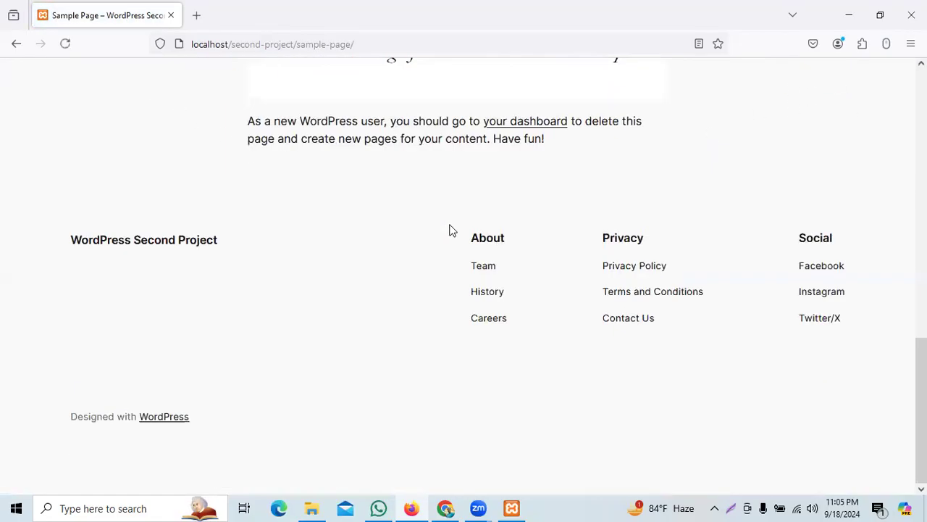
scroll(371, 237, up, 4)
scroll(372, 238, up, 6)
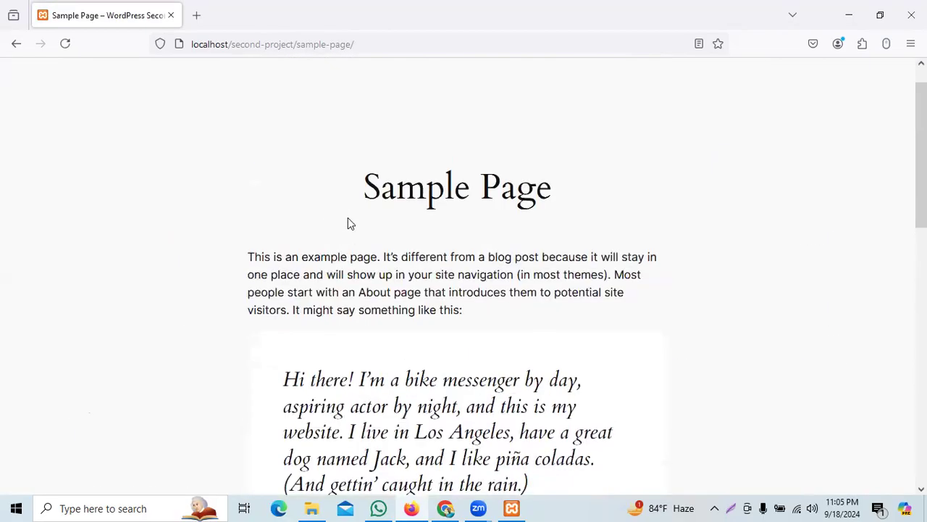
click(172, 87)
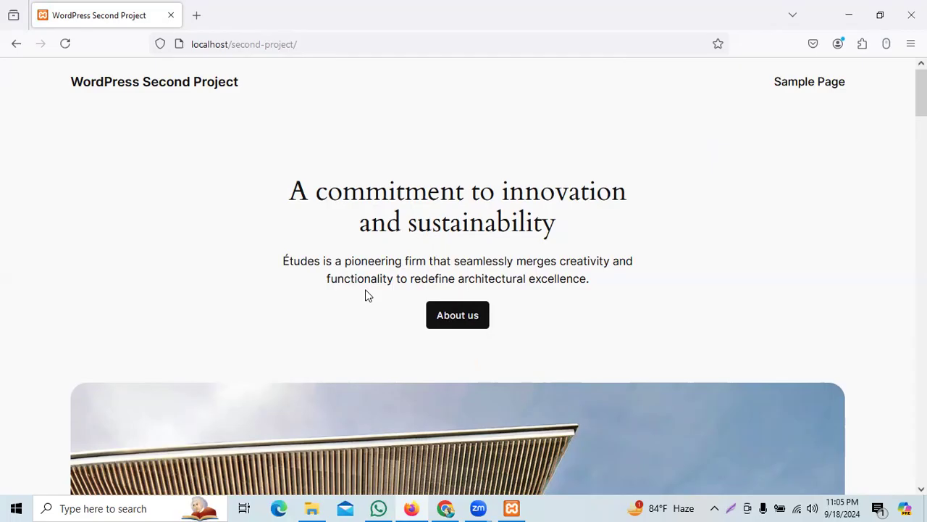
scroll(365, 289, down, 4)
scroll(367, 289, up, 4)
Step: Append wp-admin to the site address to open the WordPress login page
click(325, 41)
click(344, 43)
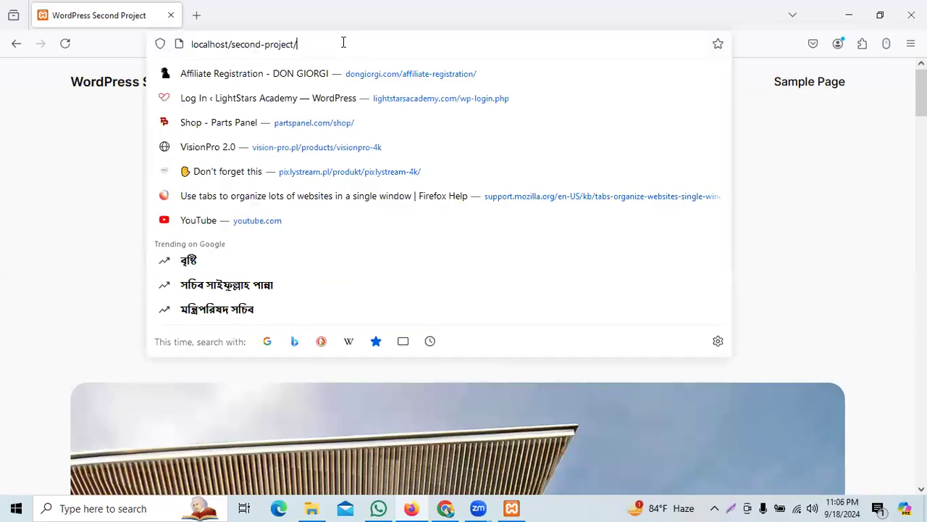
text(wp-admin)
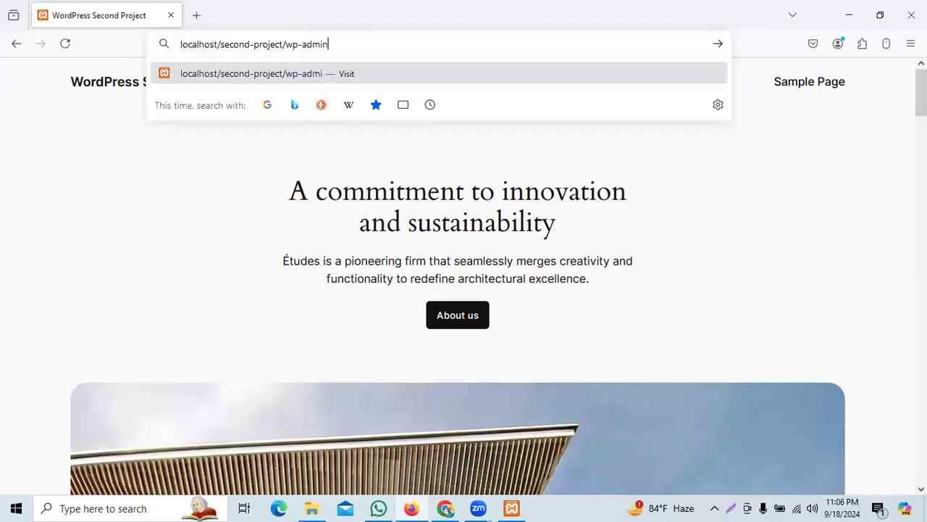
key(Return)
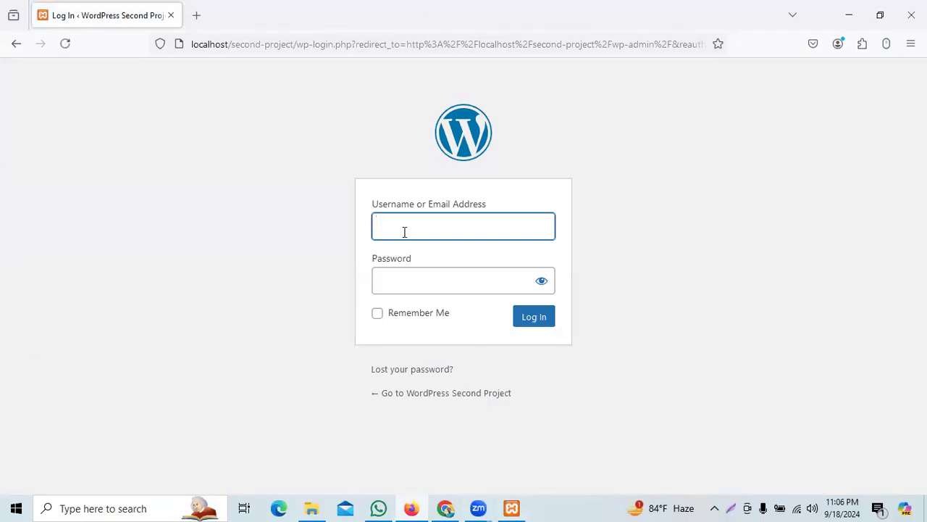
Step: Log in with the admin username and password, declining Firefox's offer to save the password
text(provat)
key(shift+Left)
key(ctrl+a)
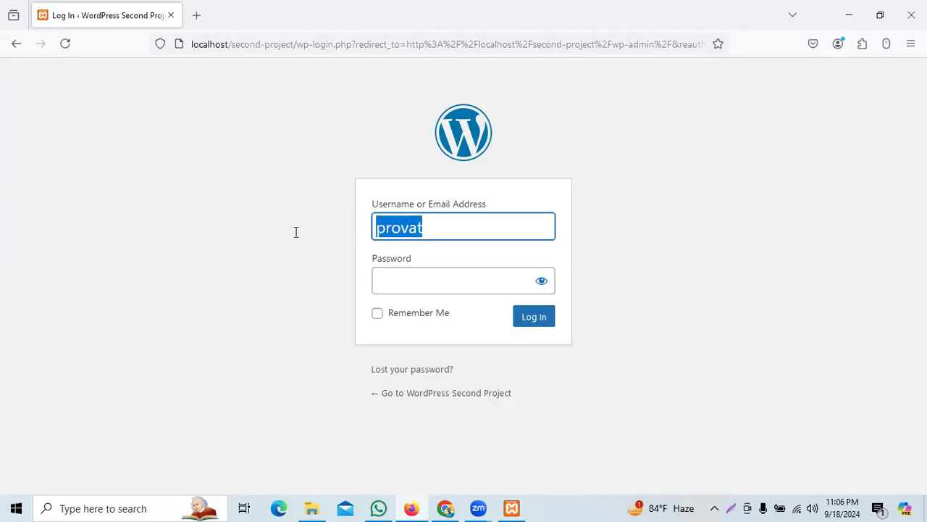
click(406, 286)
text(123456)
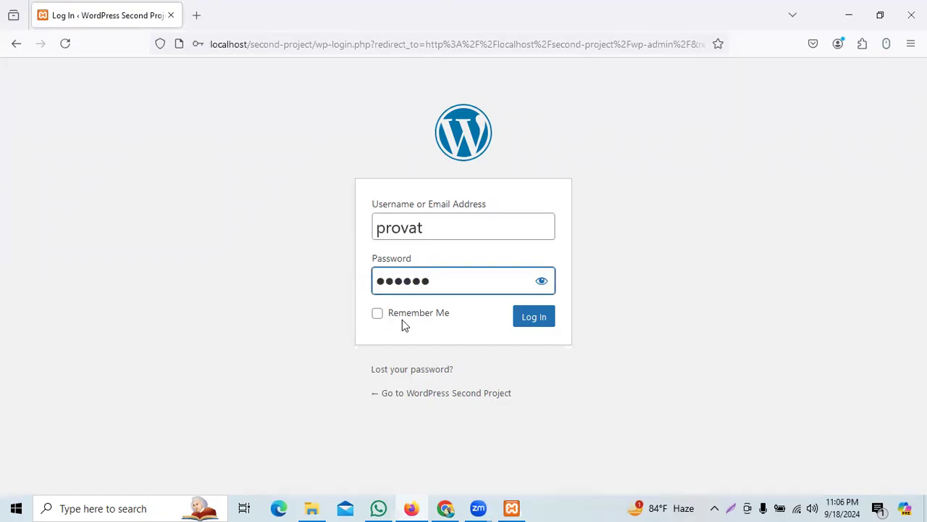
click(536, 324)
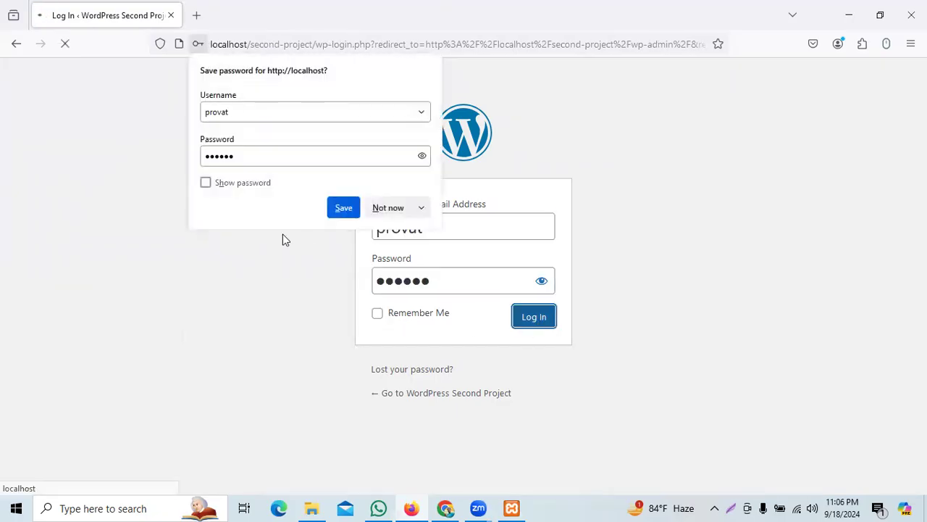
click(390, 210)
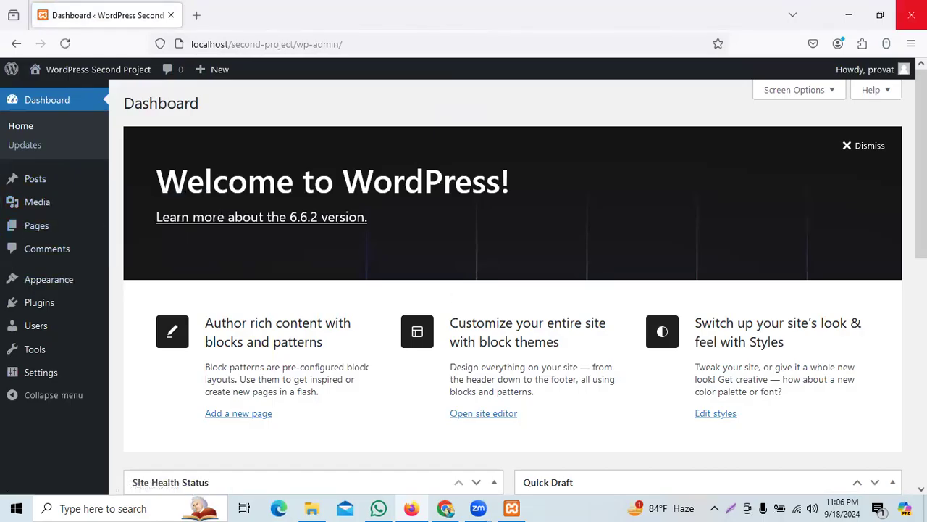
Step: Close Firefox and open the admin Dashboard in a new Chrome tab placed first
click(912, 15)
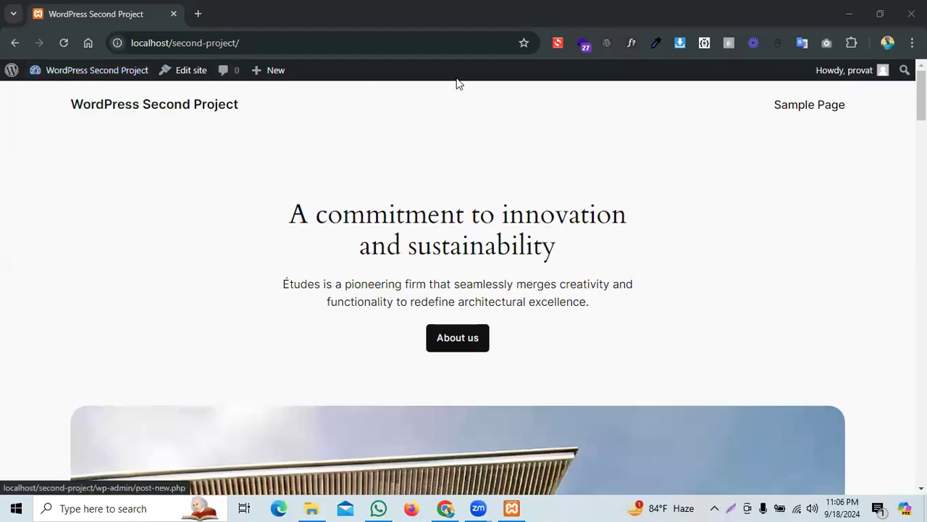
mouse_move(78, 75)
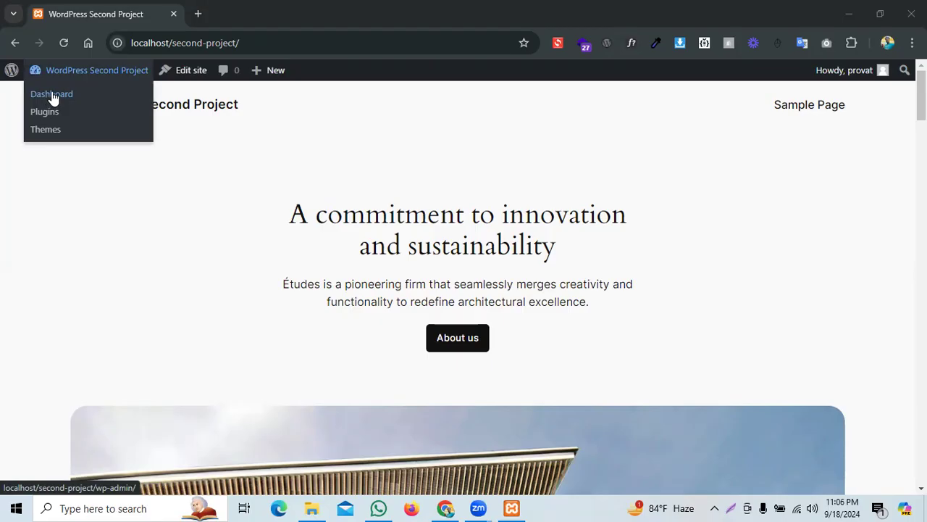
middle_click(49, 97)
drag(238, 13, 108, 10)
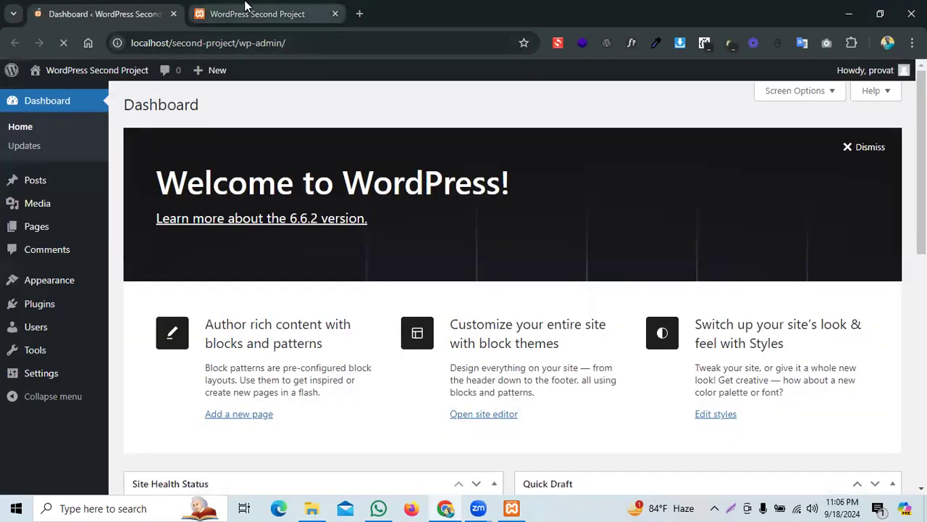
Step: Glance over the site's front page, then return to the Dashboard showing the WordPress 6.6.2 welcome panel
click(257, 14)
scroll(382, 273, down, 4)
scroll(391, 283, down, 5)
scroll(393, 284, up, 7)
click(151, 9)
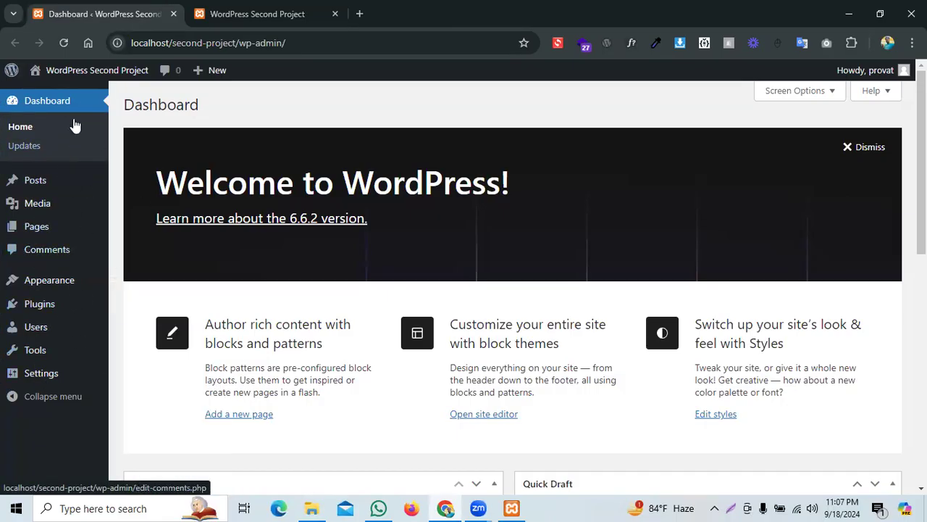
mouse_move(74, 328)
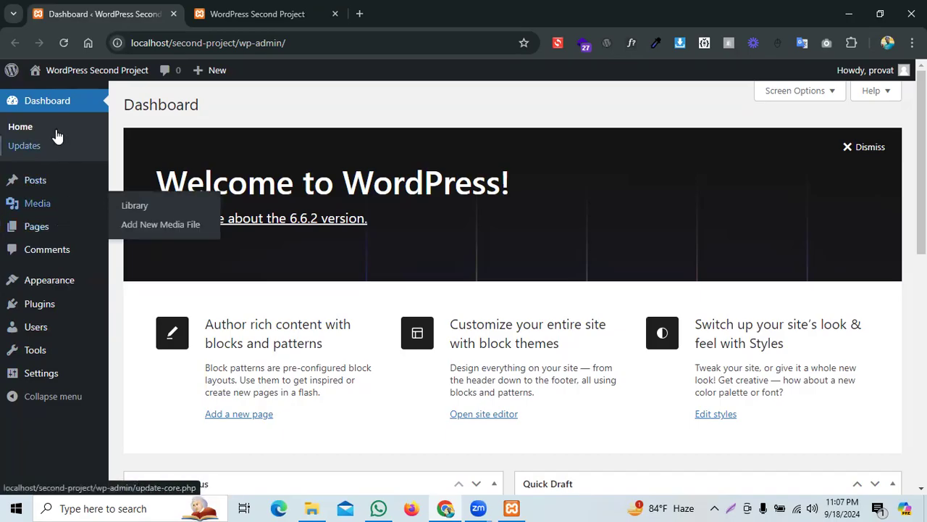
Step: Open Dashboard > Updates and confirm WordPress 6.6.2 is current and plugins and themes are up to date
click(24, 150)
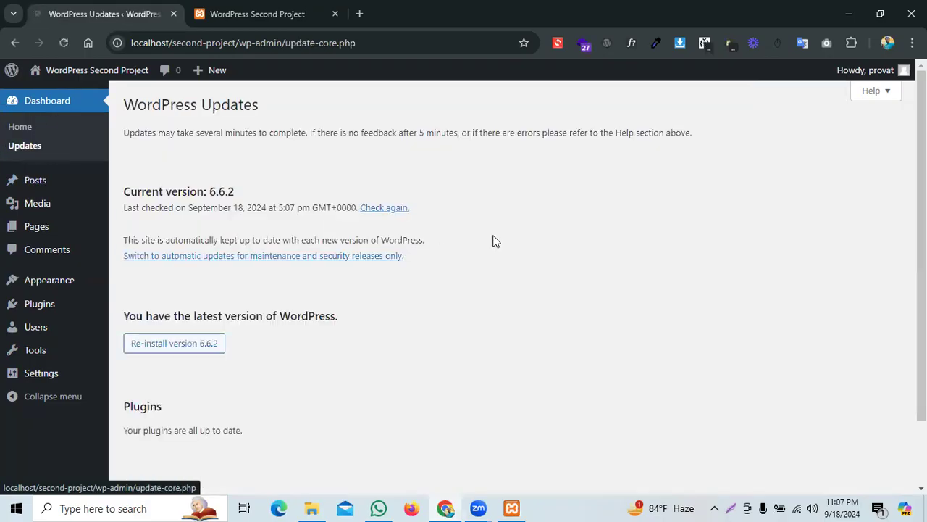
scroll(285, 260, down, 2)
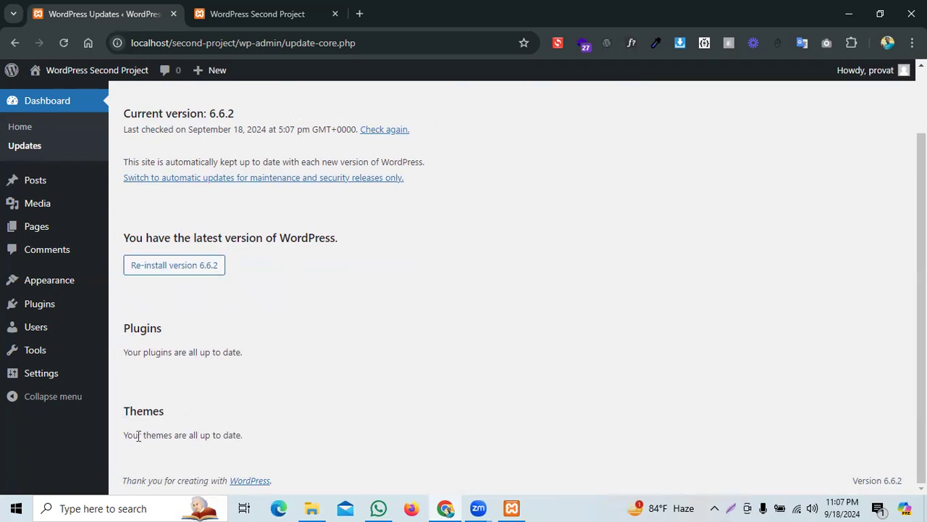
drag(128, 355, 277, 370)
click(216, 371)
mouse_move(37, 178)
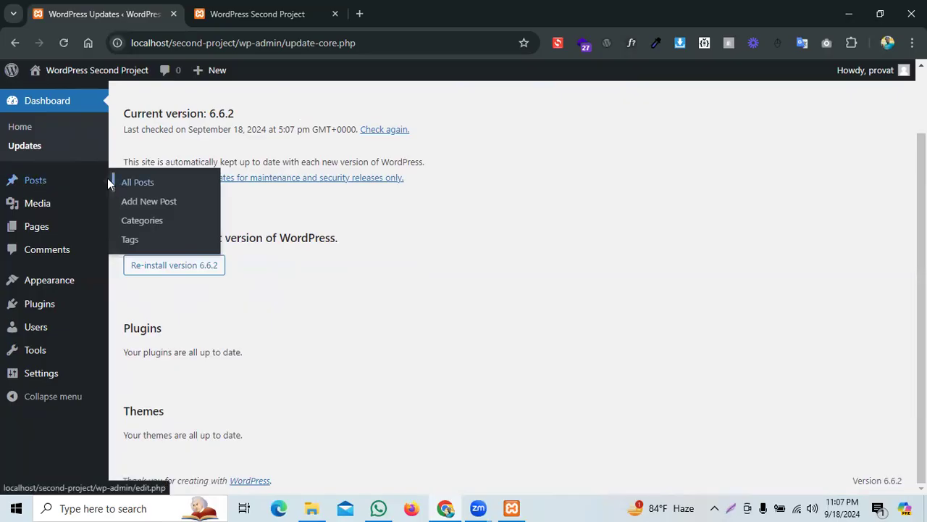
Step: Open the Posts list with its single 'Hello world!' post, checking the front page before returning
click(52, 185)
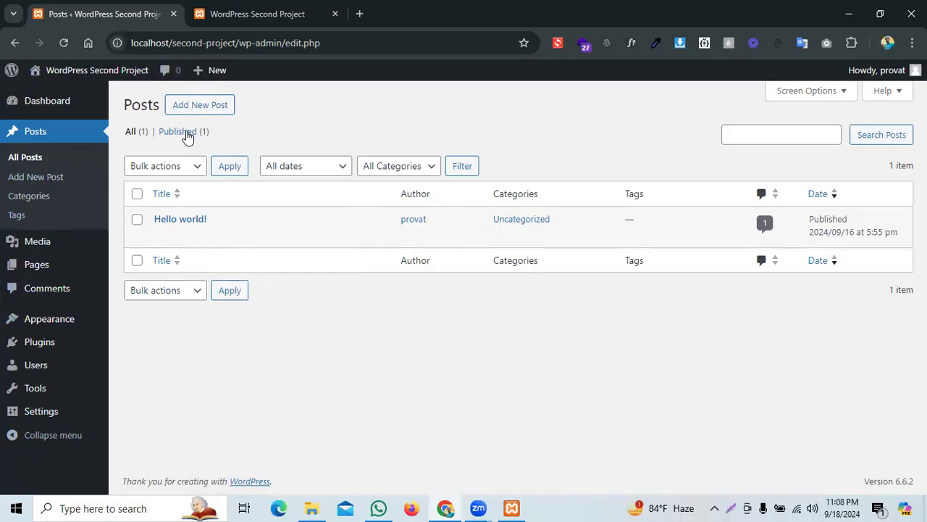
click(281, 15)
scroll(390, 288, down, 20)
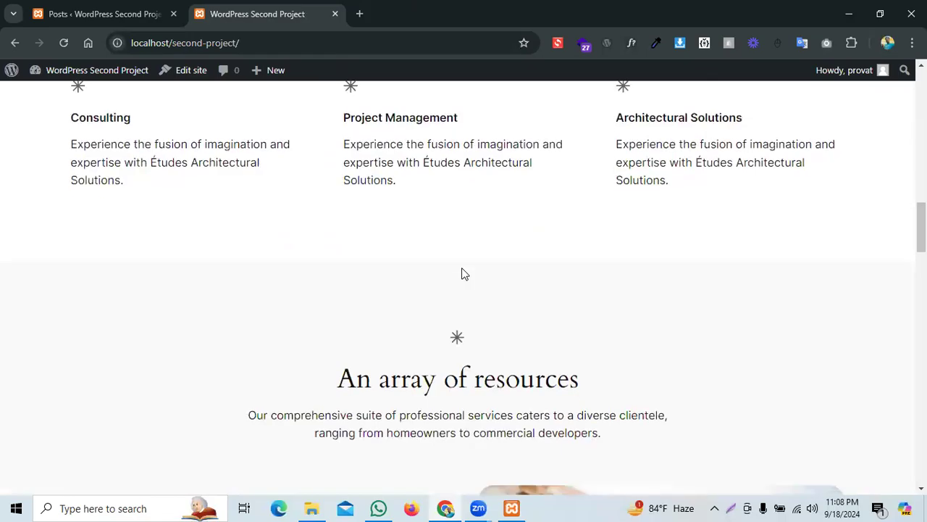
scroll(463, 267, down, 5)
scroll(464, 268, up, 5)
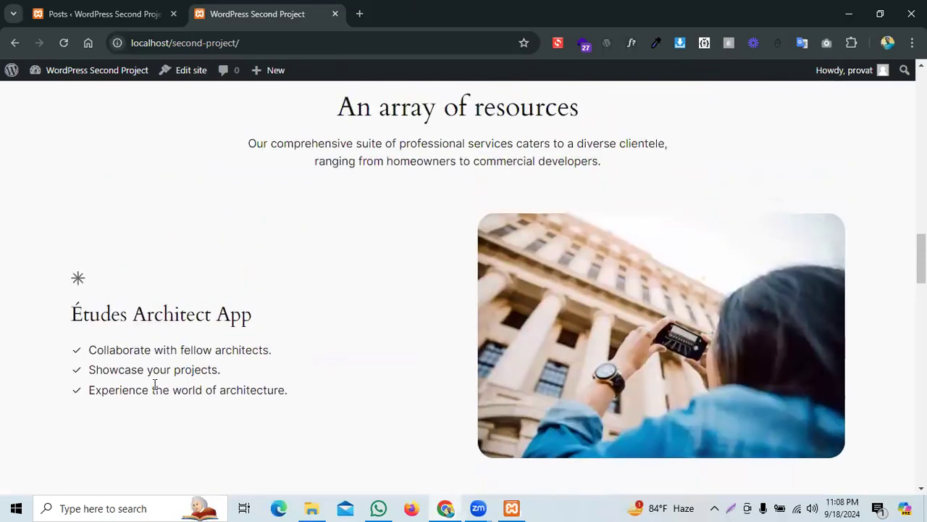
click(99, 12)
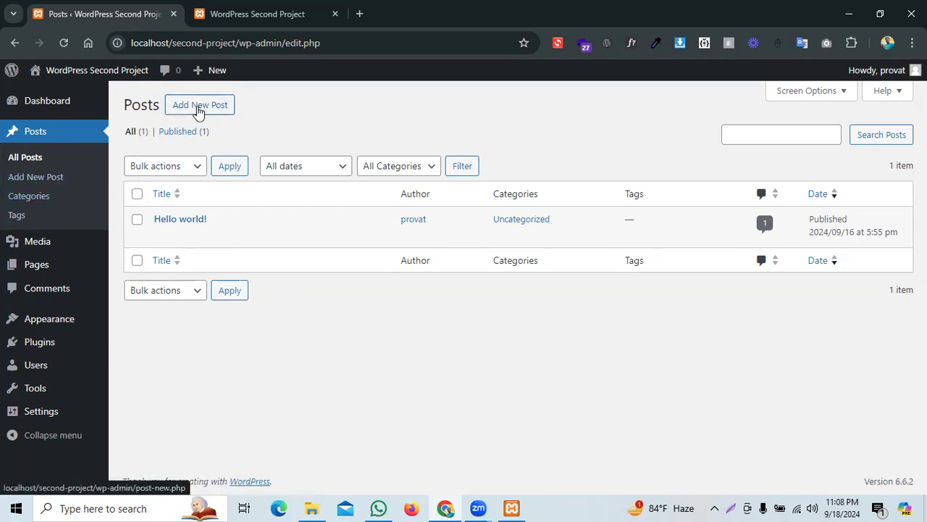
click(198, 111)
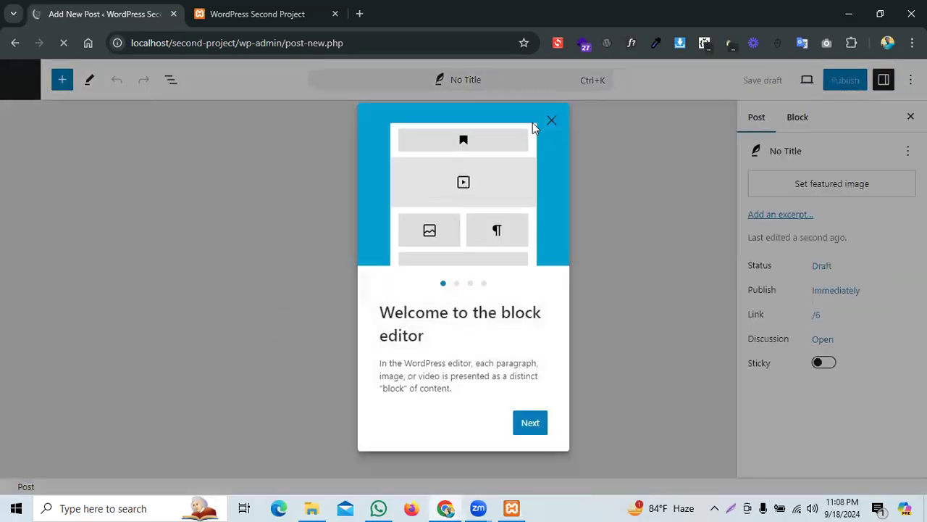
click(281, 278)
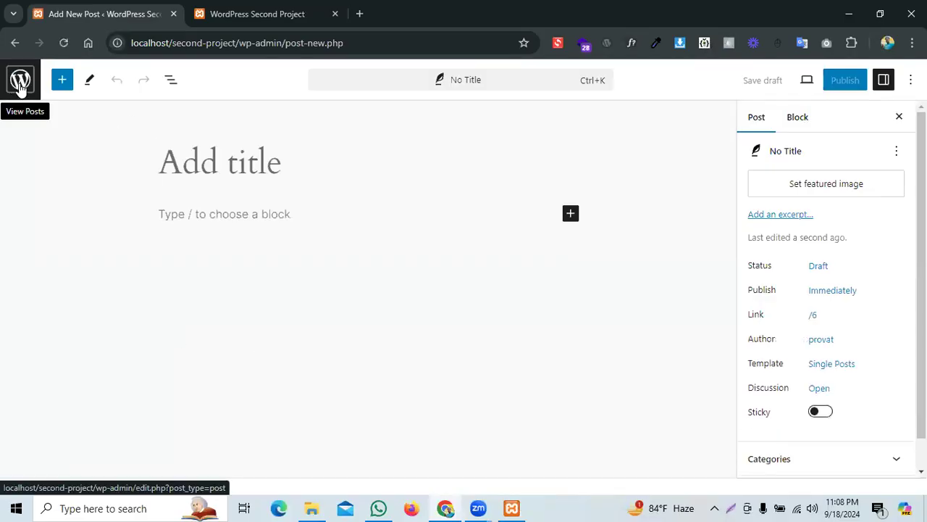
click(21, 85)
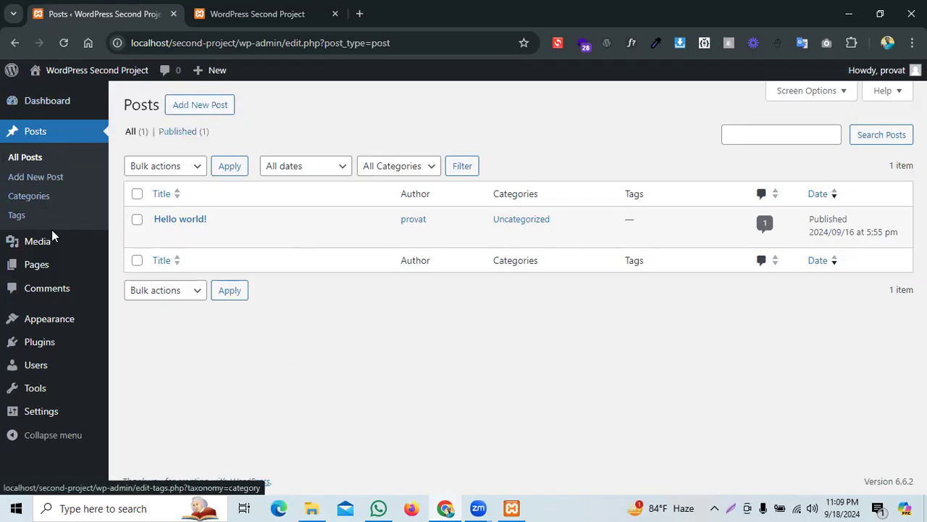
Step: View the empty Media Library, then open Pages listing Privacy Policy (draft) and Sample Page
mouse_move(100, 250)
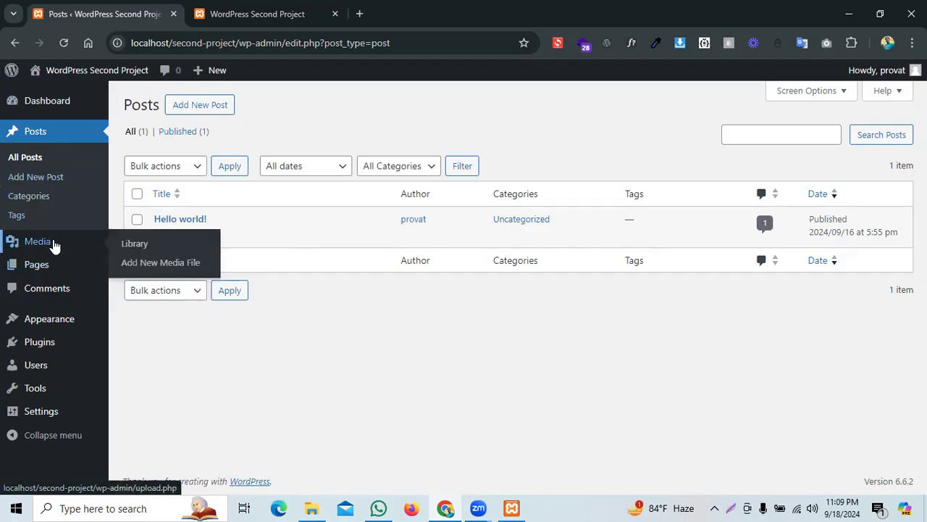
click(49, 246)
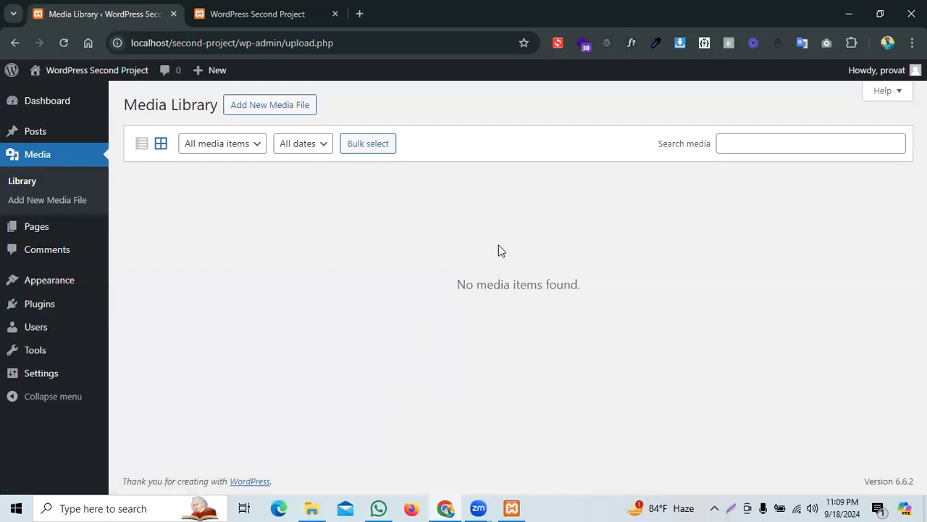
click(37, 231)
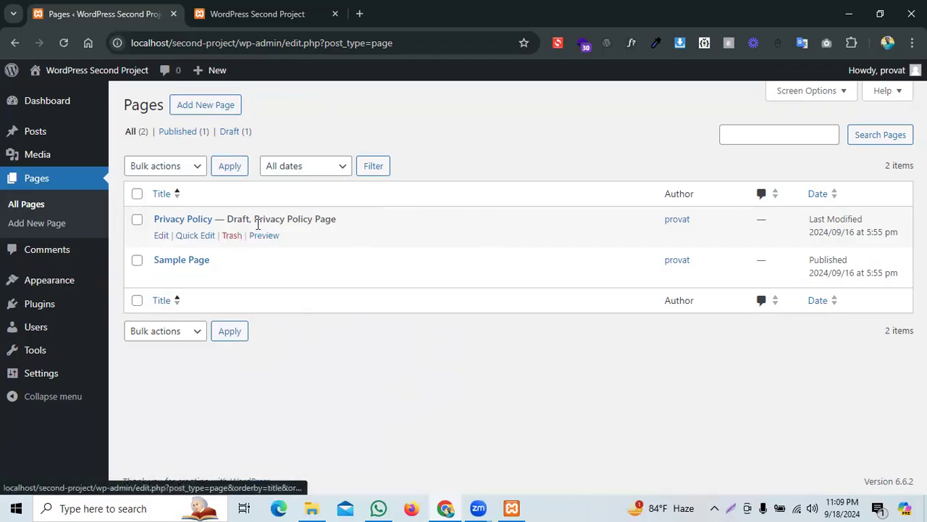
Step: Open Comments, showing the one approved sample comment on 'Hello world!'
click(52, 254)
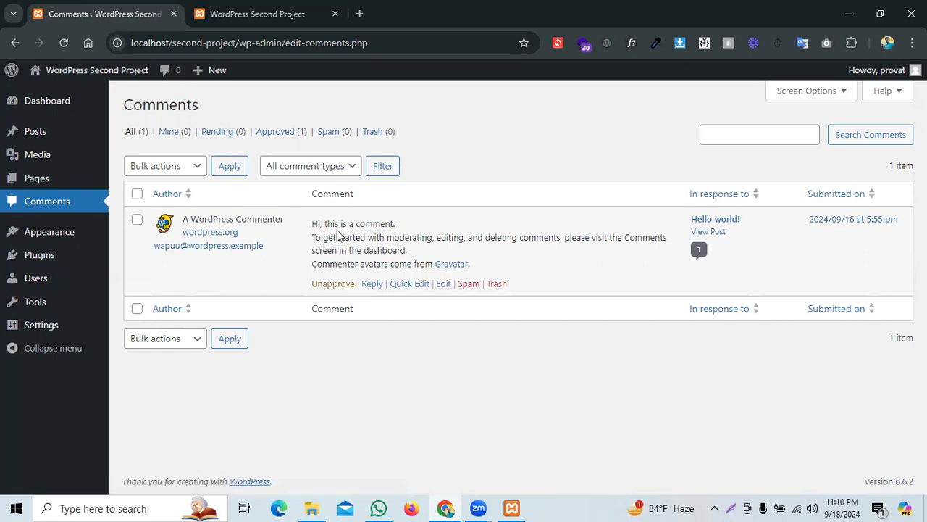
mouse_move(40, 166)
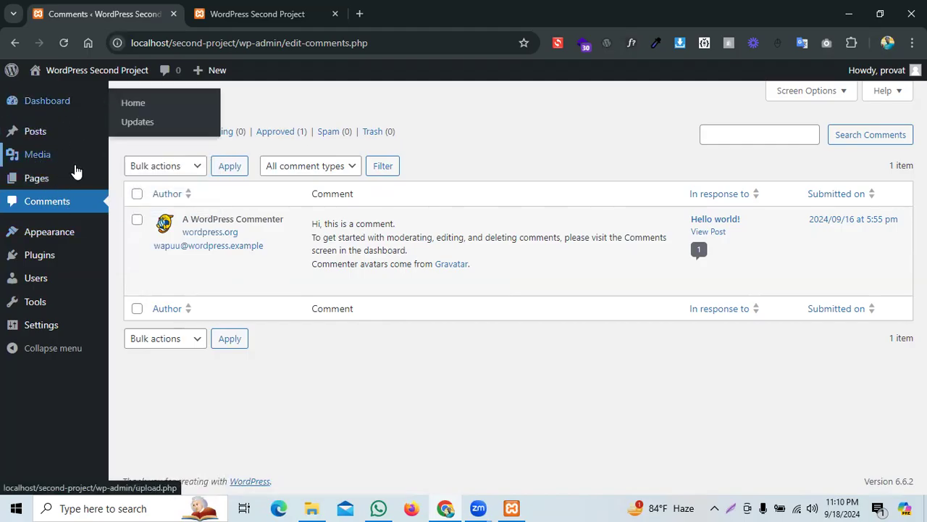
mouse_move(82, 189)
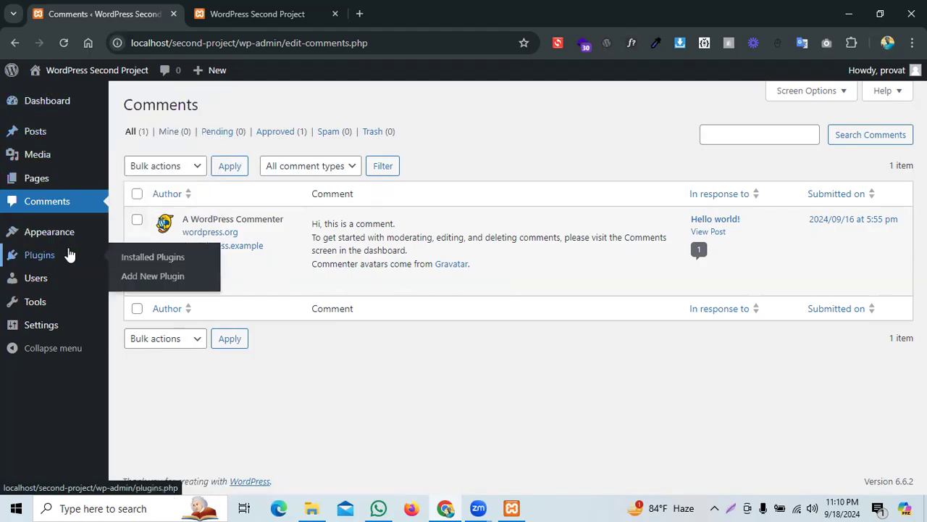
mouse_move(45, 232)
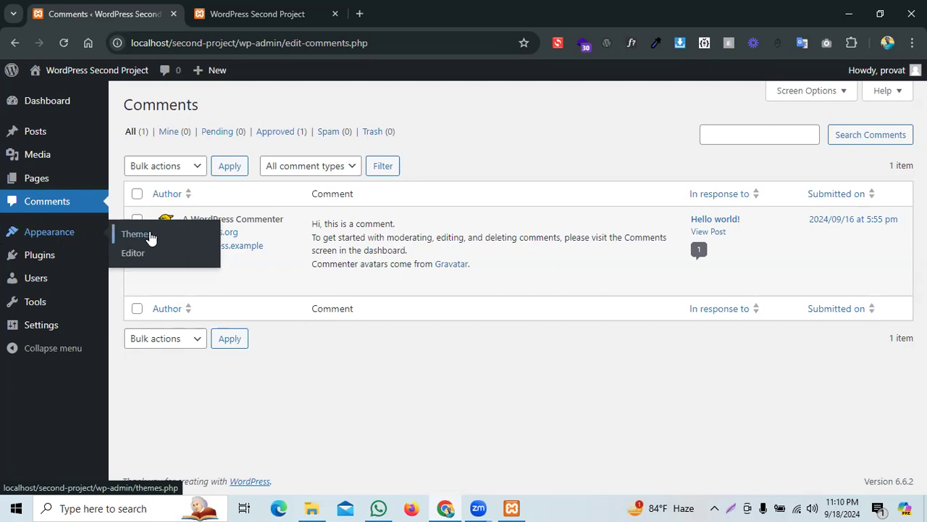
Step: Open Appearance > Themes with Twenty Twenty-Four active, comparing against the live front page
click(137, 235)
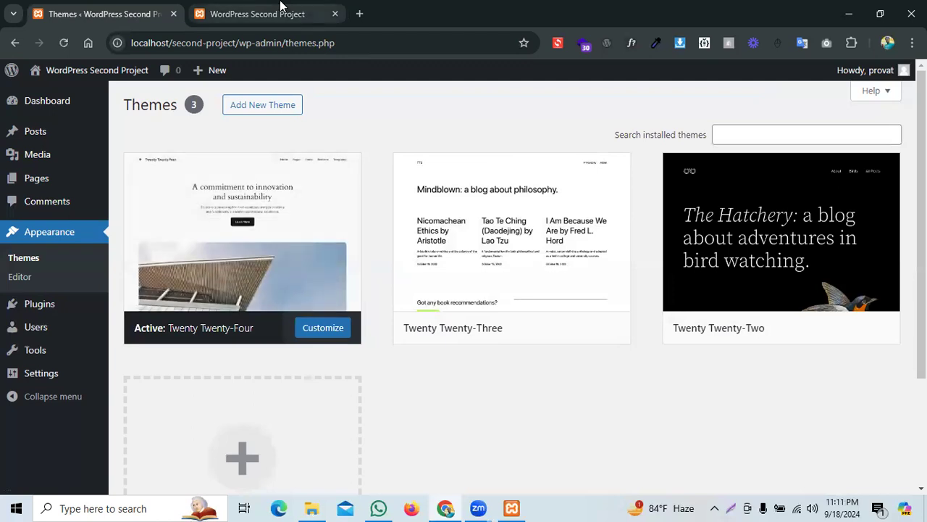
click(257, 14)
scroll(572, 239, down, 5)
scroll(548, 240, up, 10)
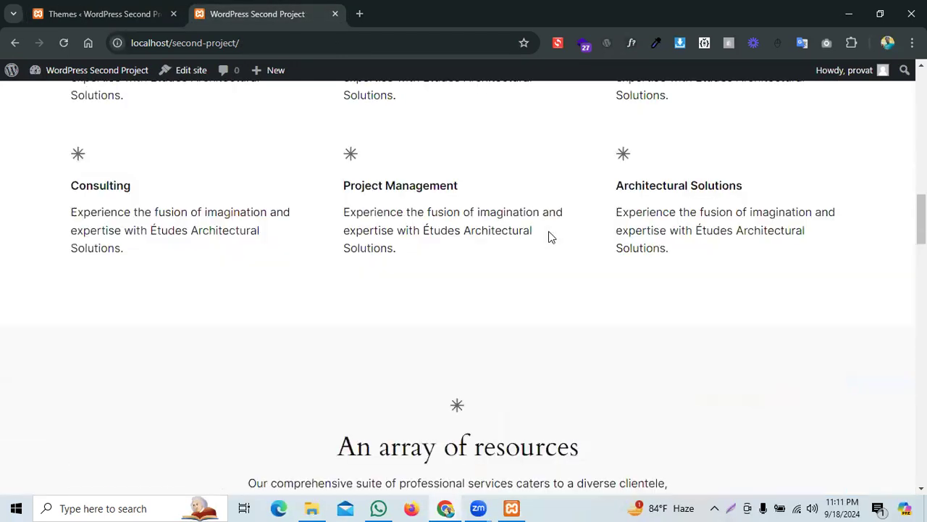
click(155, 13)
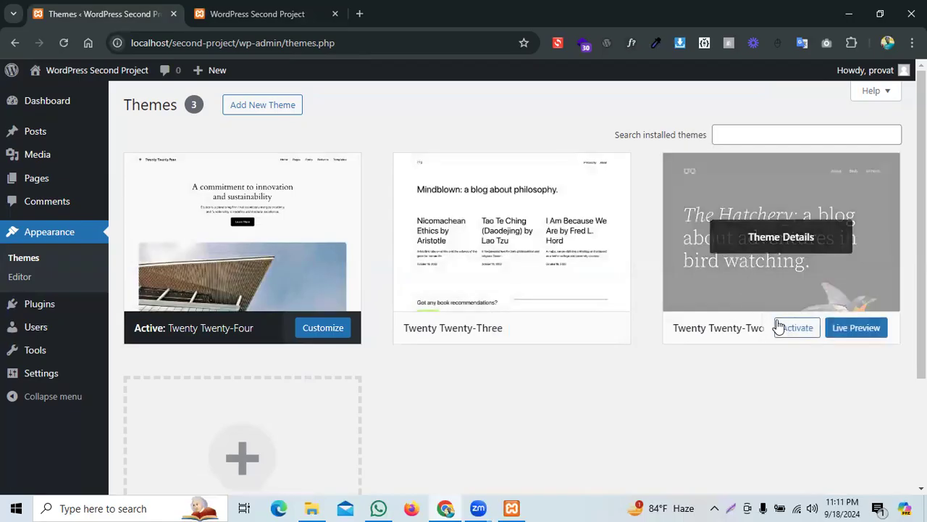
Step: Activate Twenty Twenty-Two and reload the front page to confirm its dark bird-watching design
click(794, 330)
click(258, 13)
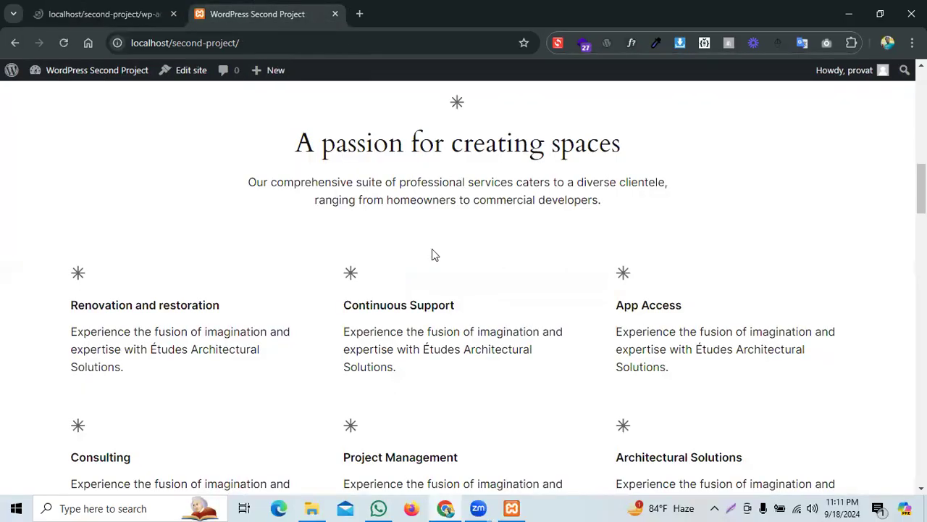
scroll(435, 254, up, 5)
scroll(437, 257, up, 5)
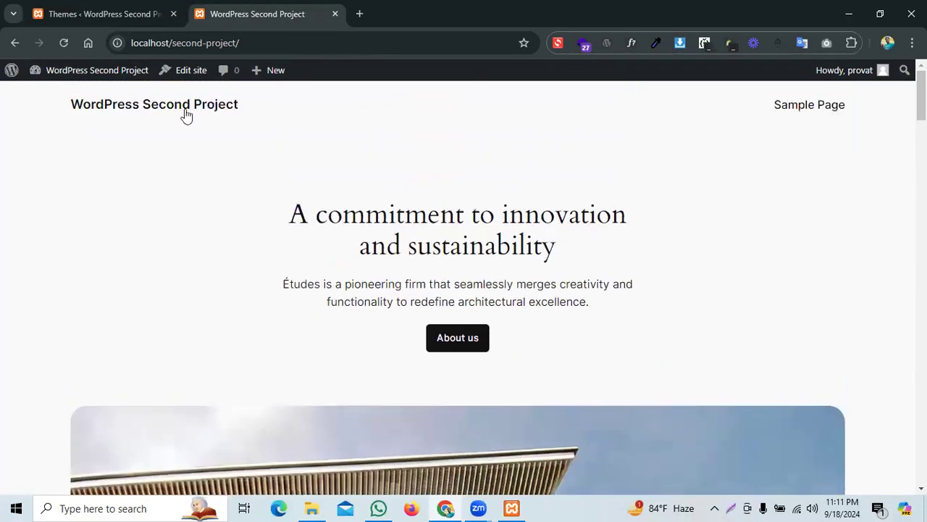
click(63, 43)
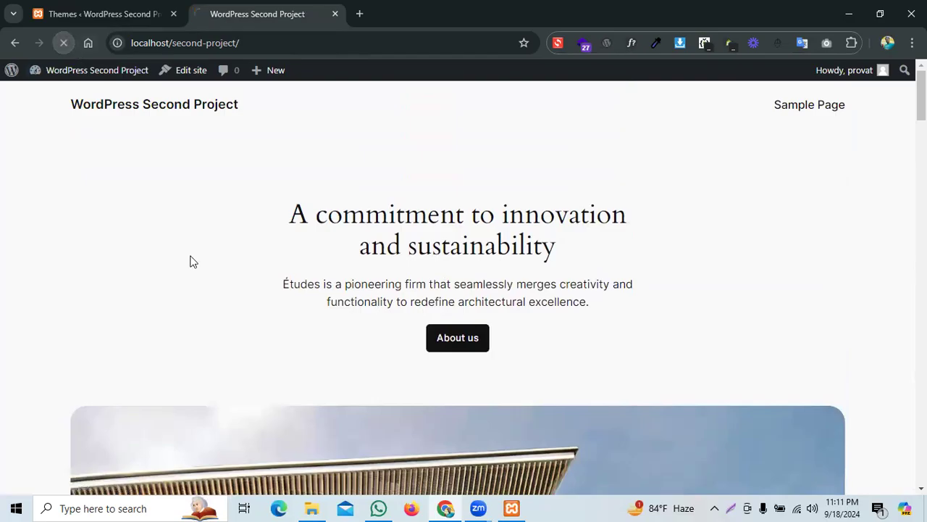
scroll(508, 258, down, 4)
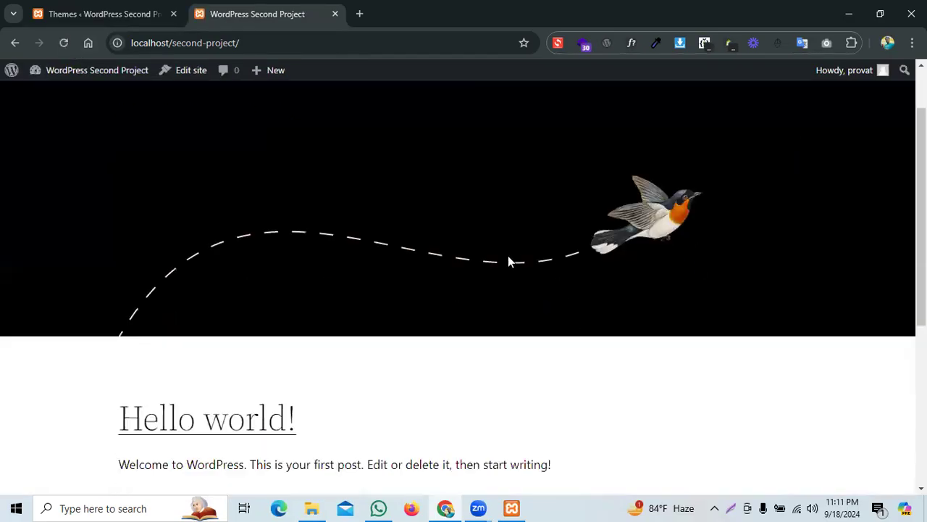
scroll(581, 283, down, 1)
scroll(726, 312, up, 5)
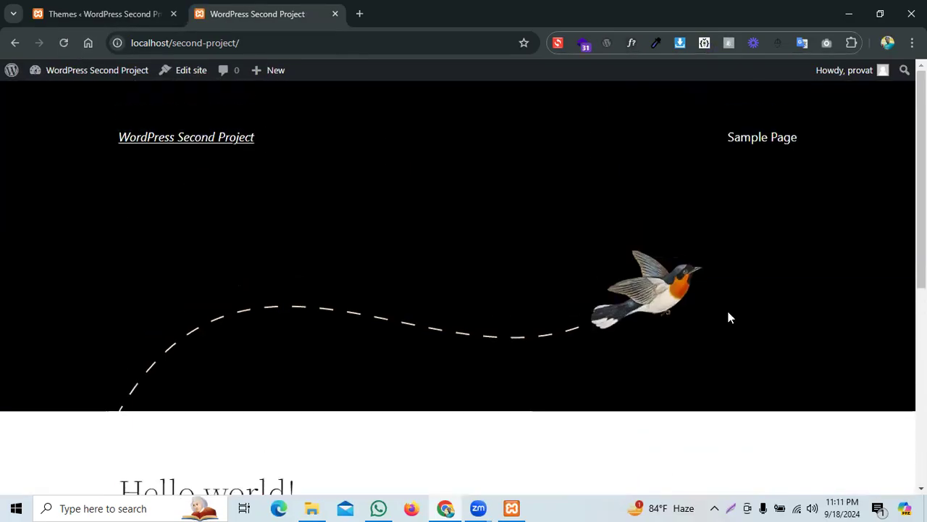
click(109, 13)
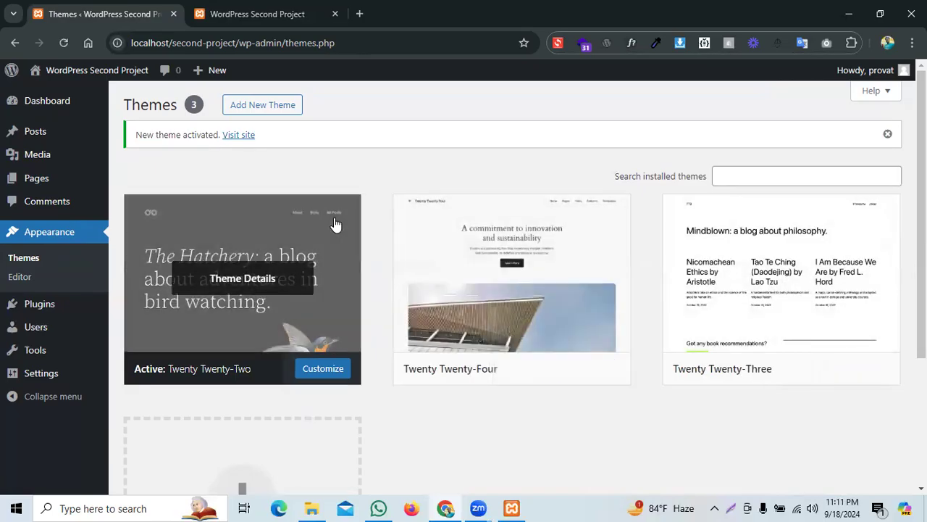
Step: Check Installed Plugins (inactive Akismet 5.3.3 and Hello Dolly 1.7.2), then return to the site tab
mouse_move(35, 303)
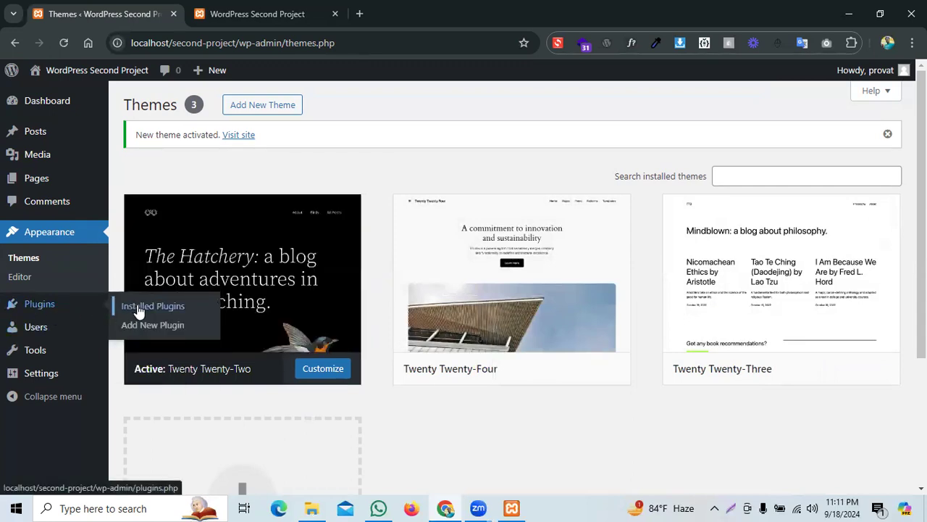
click(54, 309)
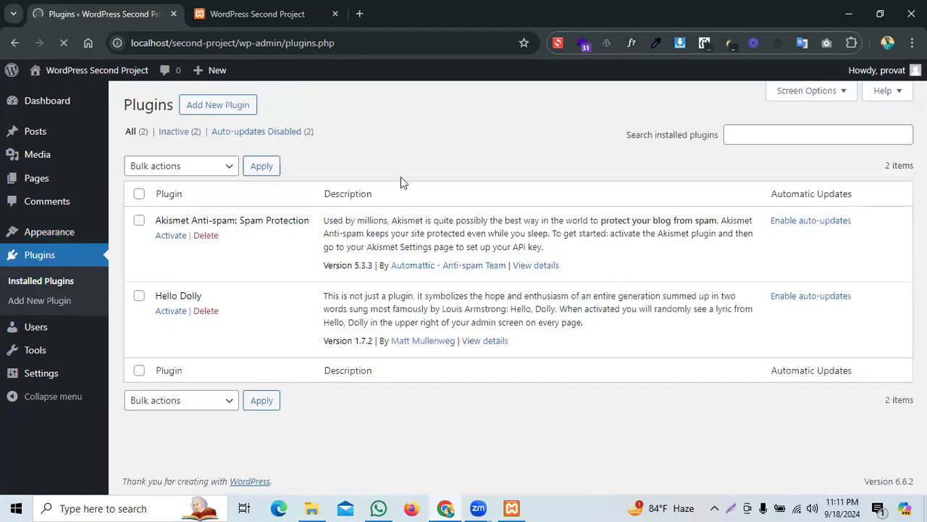
click(304, 14)
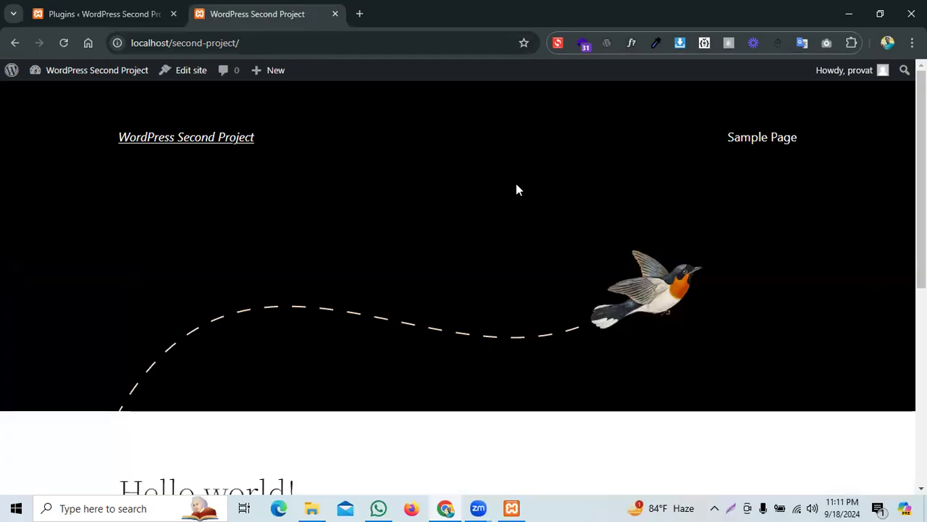
Step: Open the Sample Page from the site header to view it in Twenty Twenty-Two
click(764, 130)
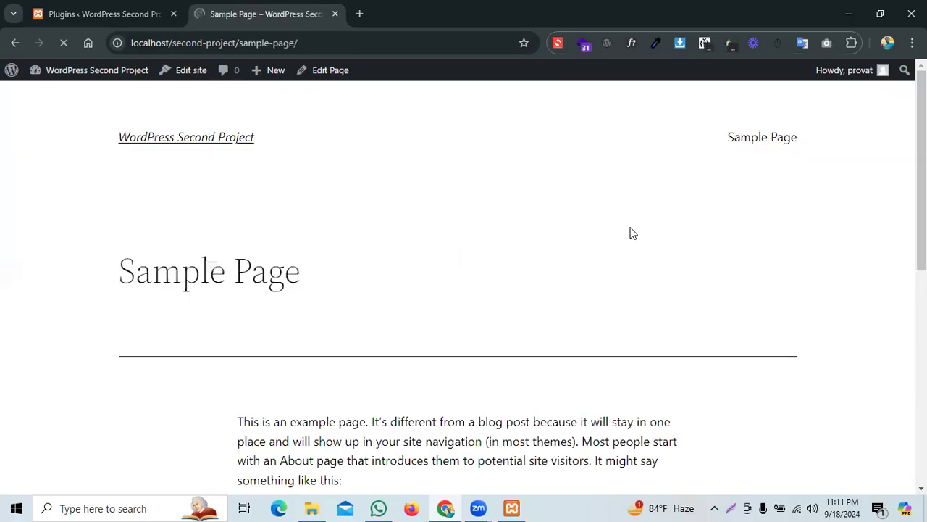
scroll(300, 252, down, 3)
scroll(489, 280, up, 3)
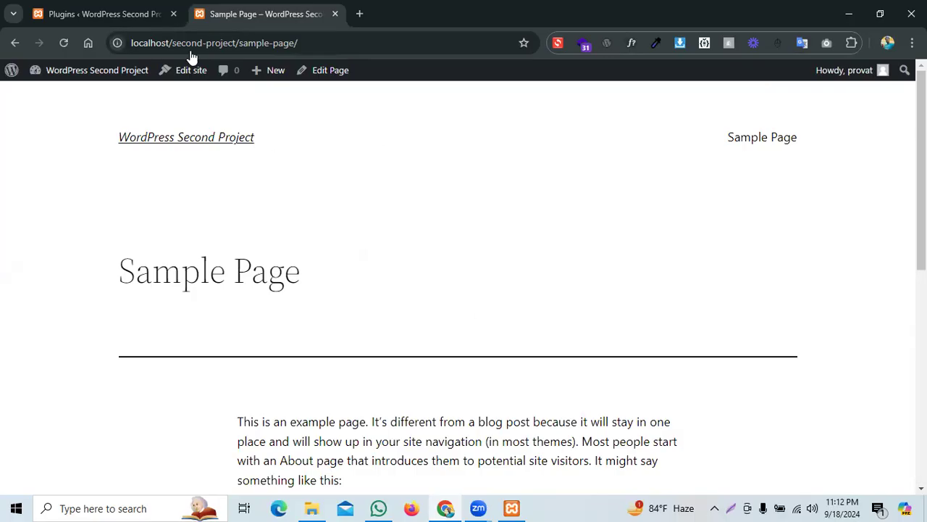
Step: Go to Add New Plugin and scroll through the Featured plugins down to Popular tags
click(136, 6)
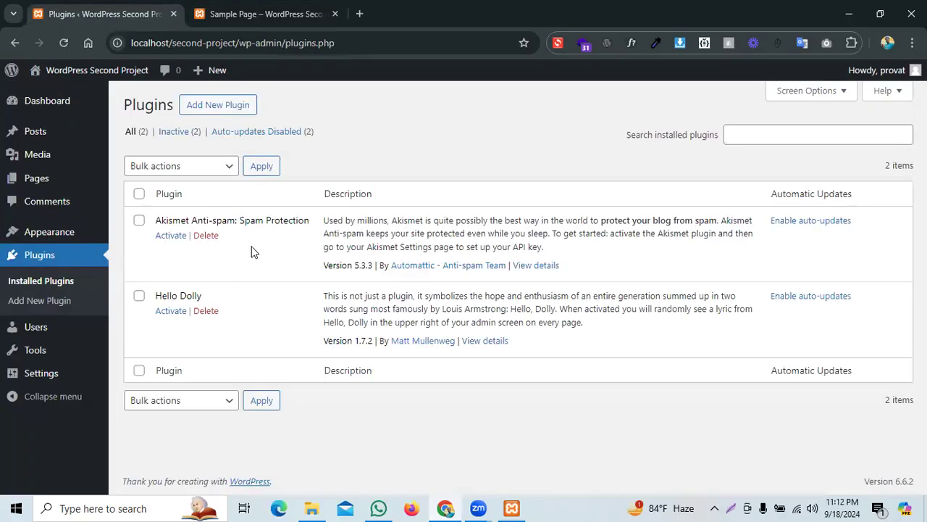
click(221, 108)
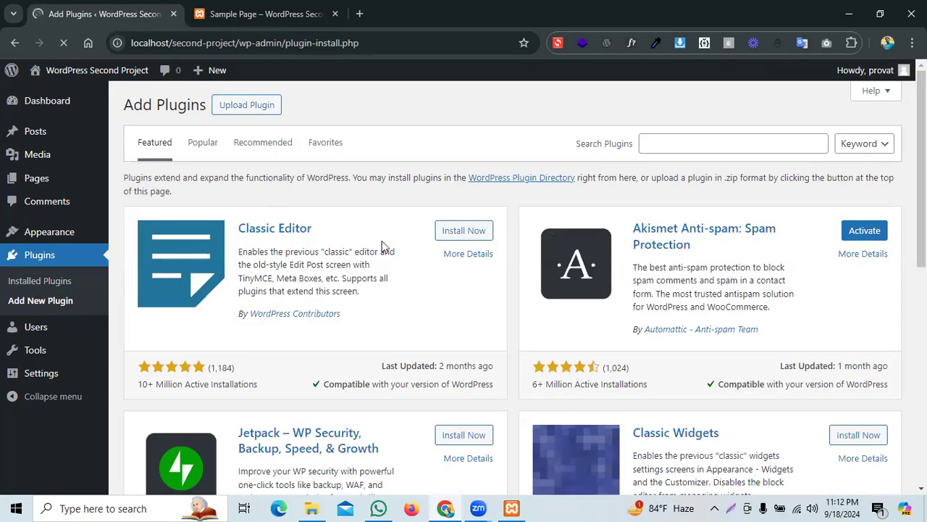
scroll(607, 234, down, 3)
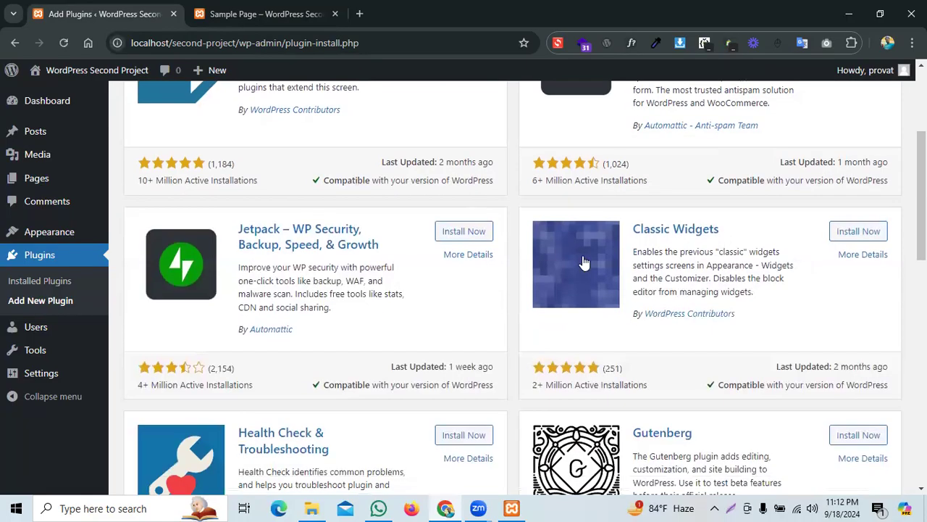
scroll(507, 247, down, 3)
scroll(493, 261, down, 5)
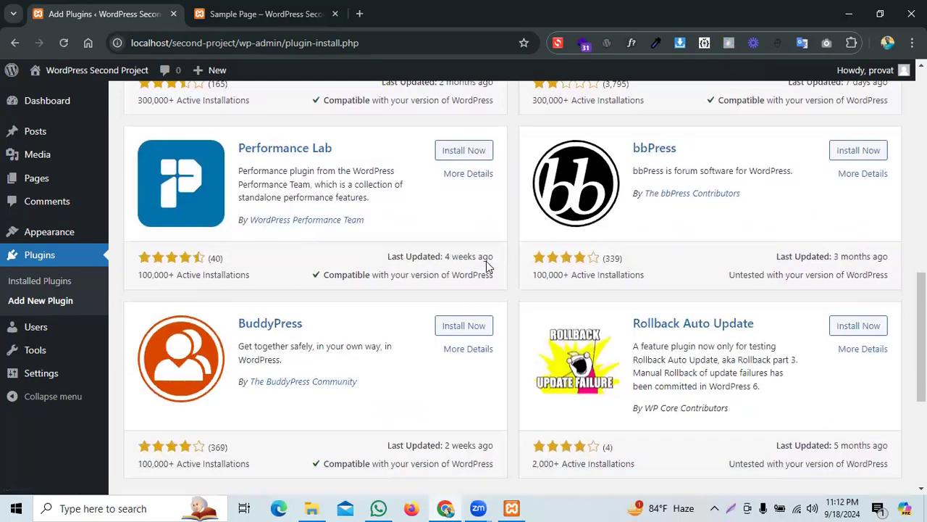
scroll(540, 327, down, 2)
scroll(463, 295, up, 3)
scroll(549, 292, up, 1)
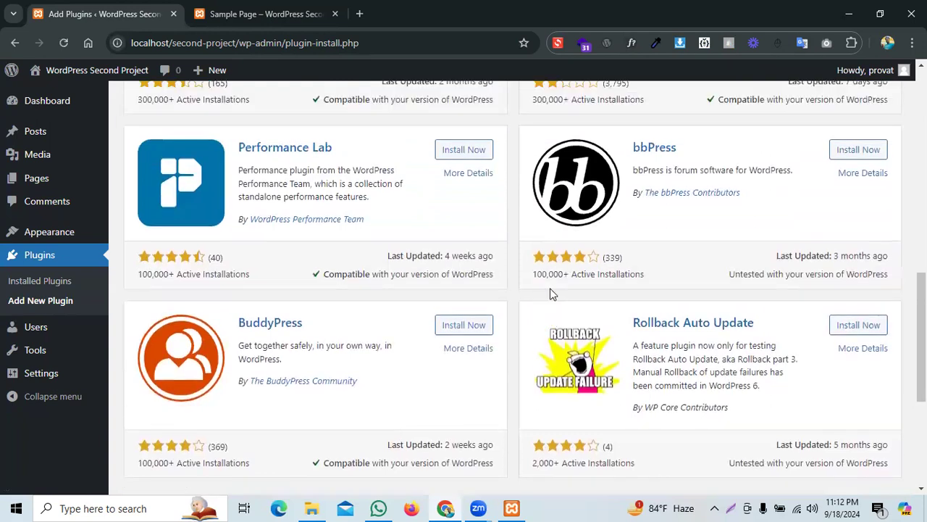
scroll(543, 293, down, 4)
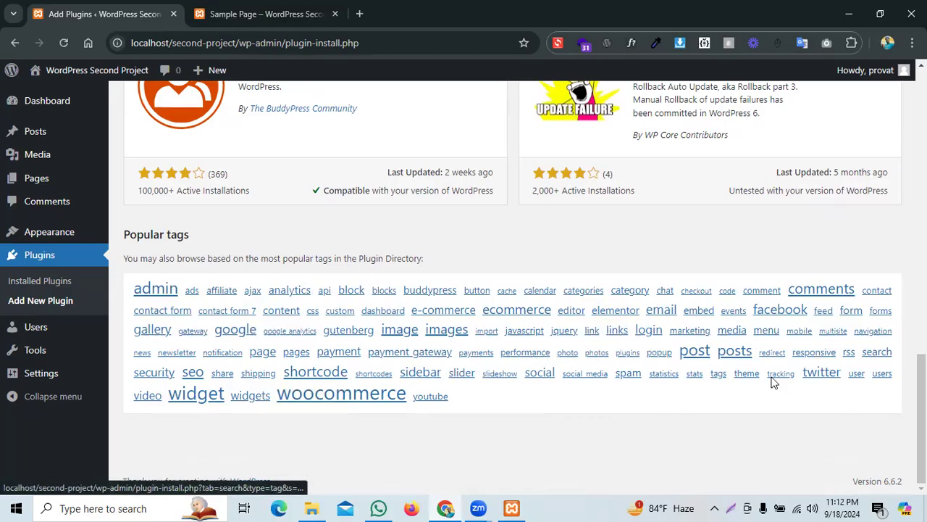
Step: Show the 492 plugins tagged 'menu' and scroll through the results
click(767, 335)
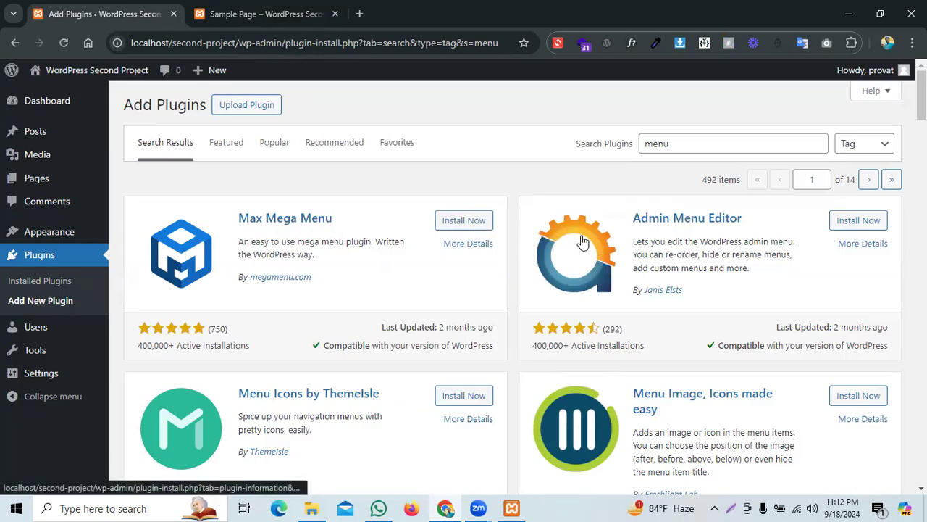
scroll(366, 342, down, 2)
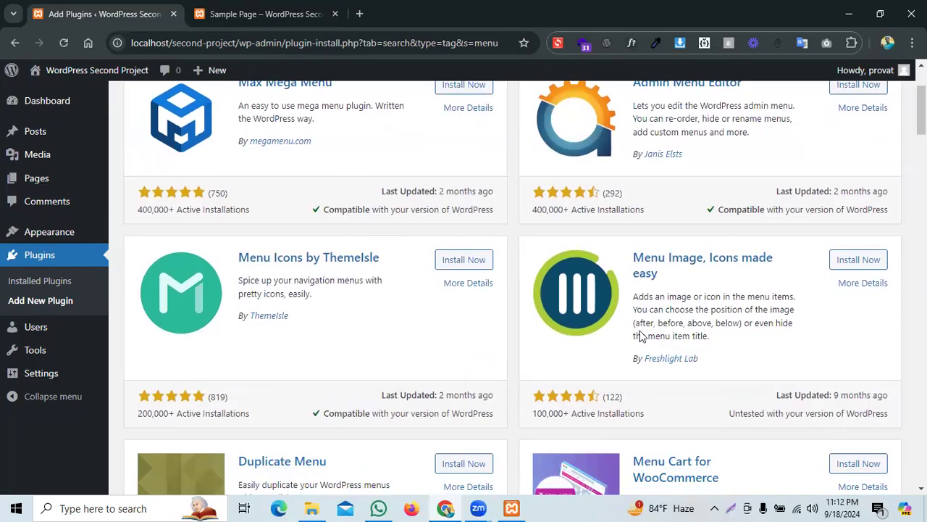
scroll(400, 306, up, 2)
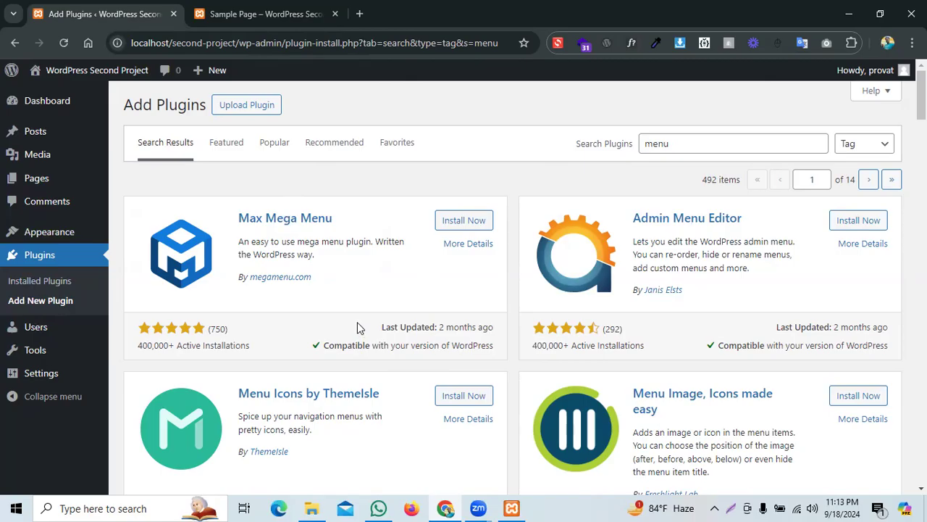
mouse_move(44, 233)
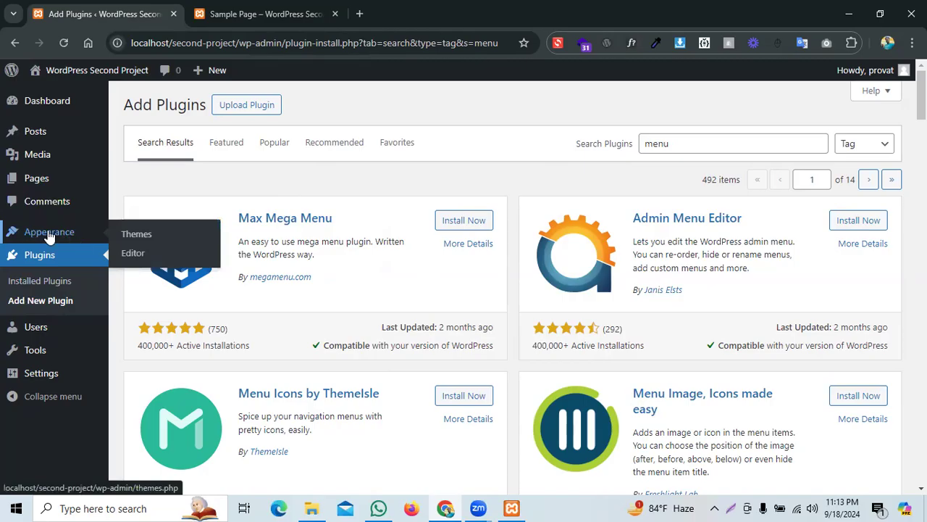
Step: Open All Users and inspect the Bulk actions and Change role dropdowns without applying anything
mouse_move(45, 327)
click(145, 333)
click(182, 332)
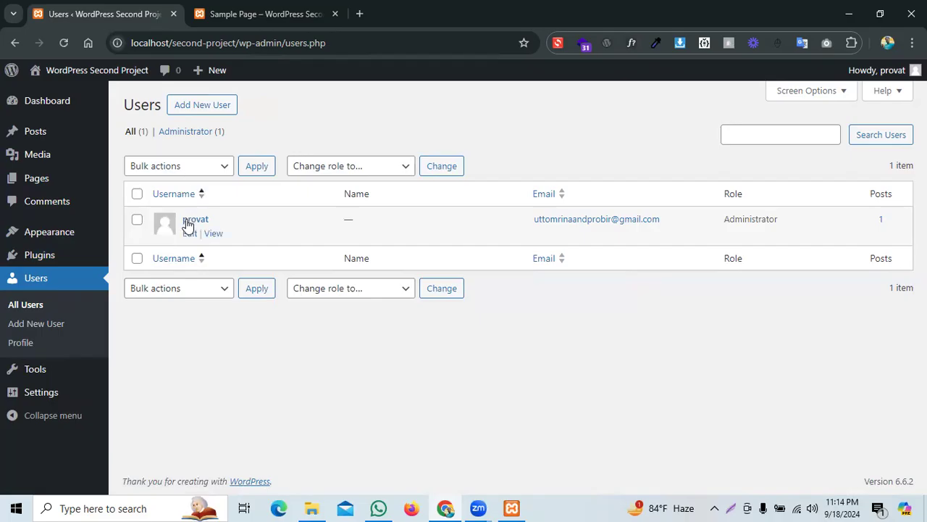
click(201, 172)
click(202, 174)
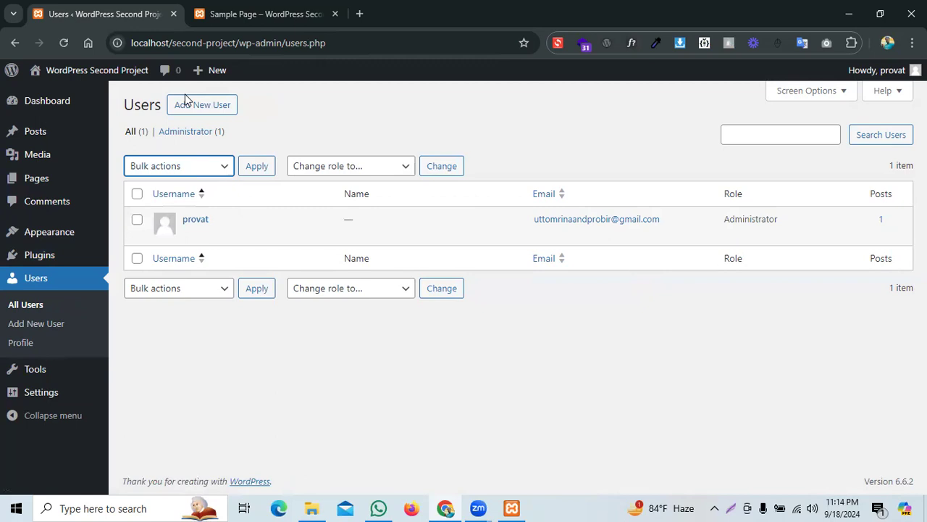
click(391, 167)
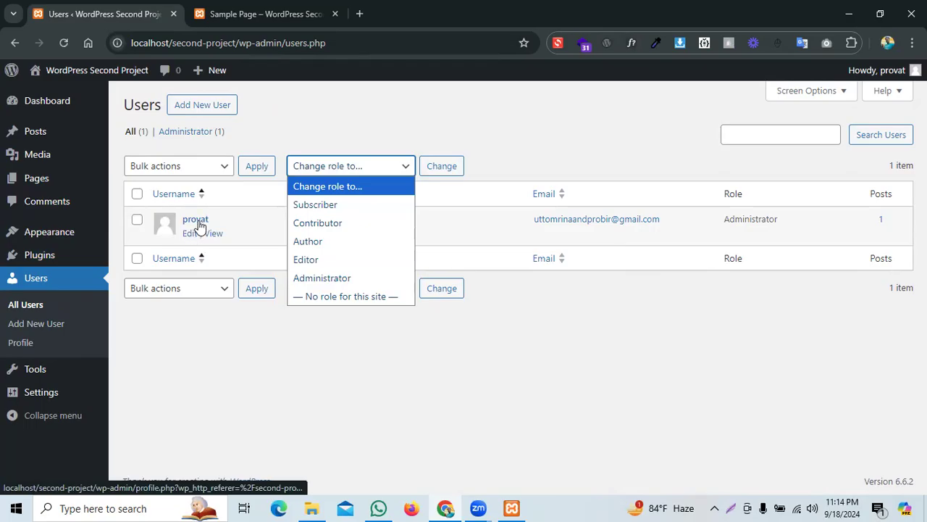
click(235, 374)
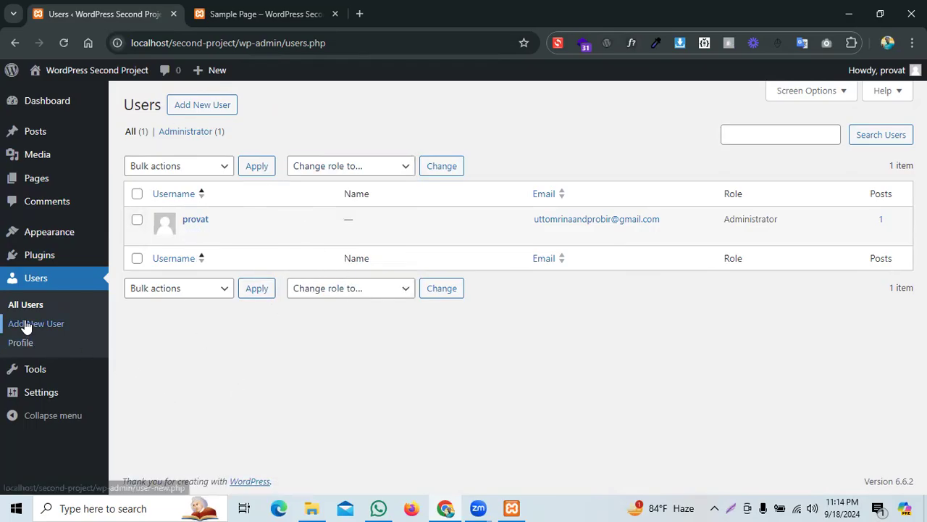
Step: Open the administrator's profile and fill First Name and Last Name from autofill suggestions
click(29, 348)
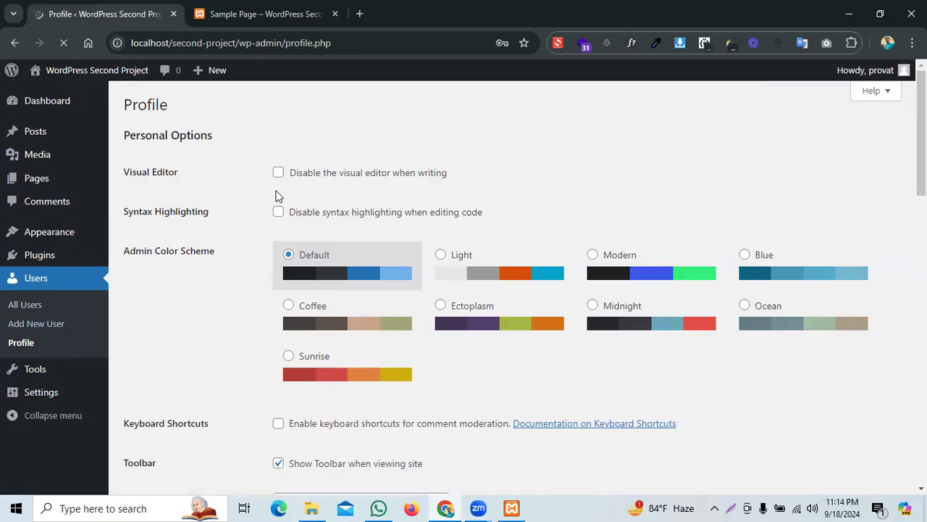
scroll(275, 195, down, 8)
scroll(189, 226, up, 1)
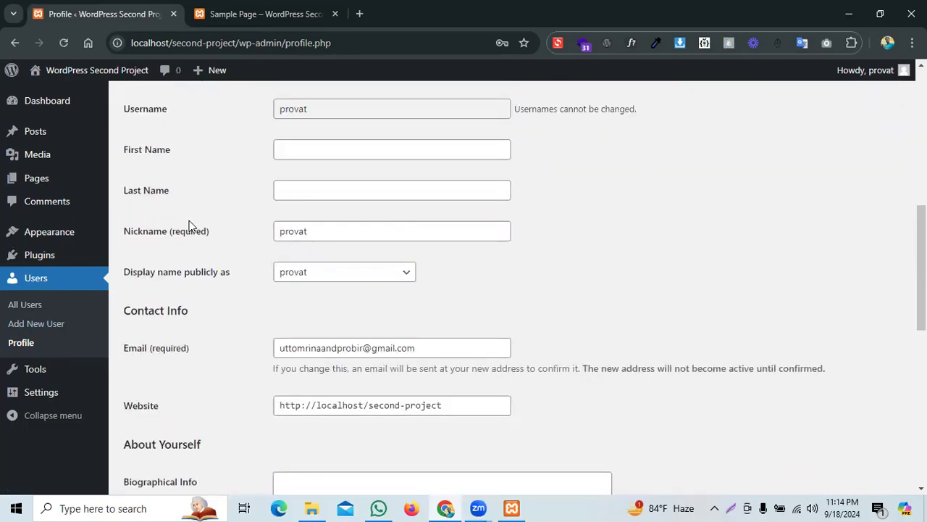
scroll(203, 226, up, 1)
scroll(238, 195, down, 8)
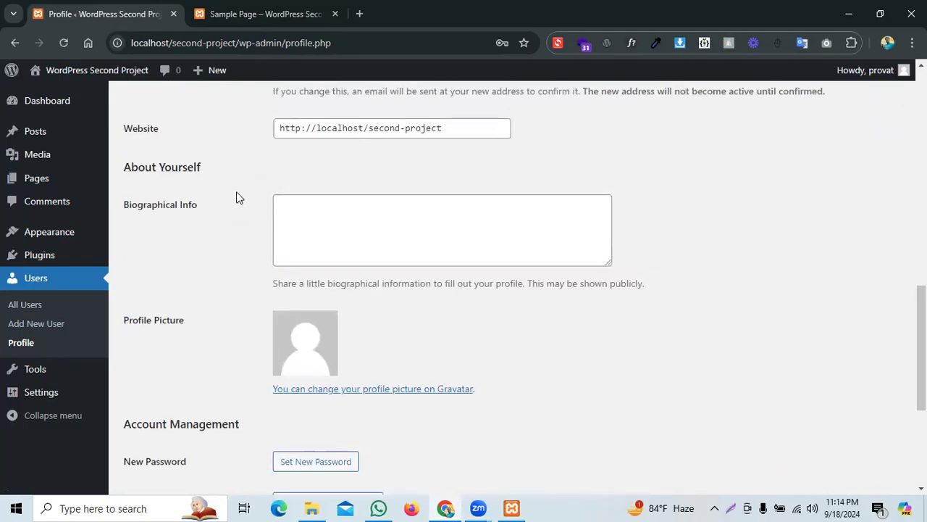
scroll(248, 239, up, 10)
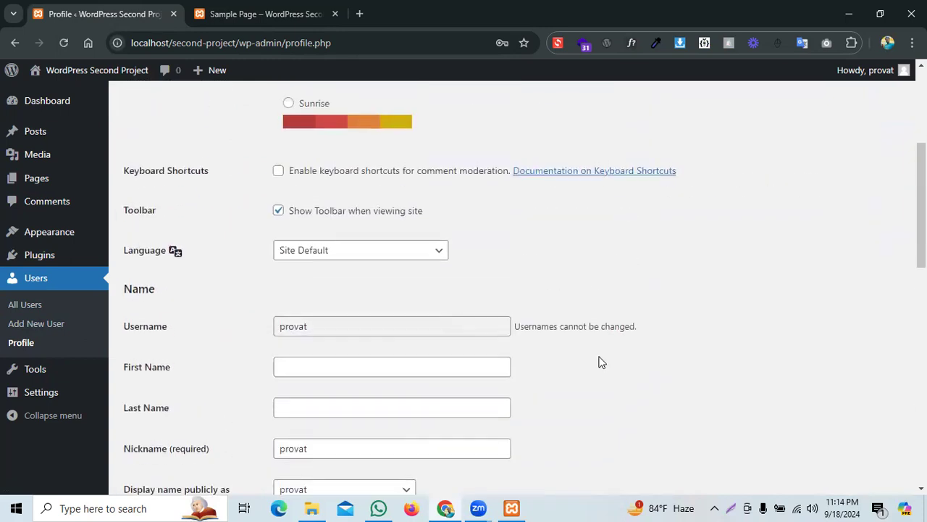
click(332, 376)
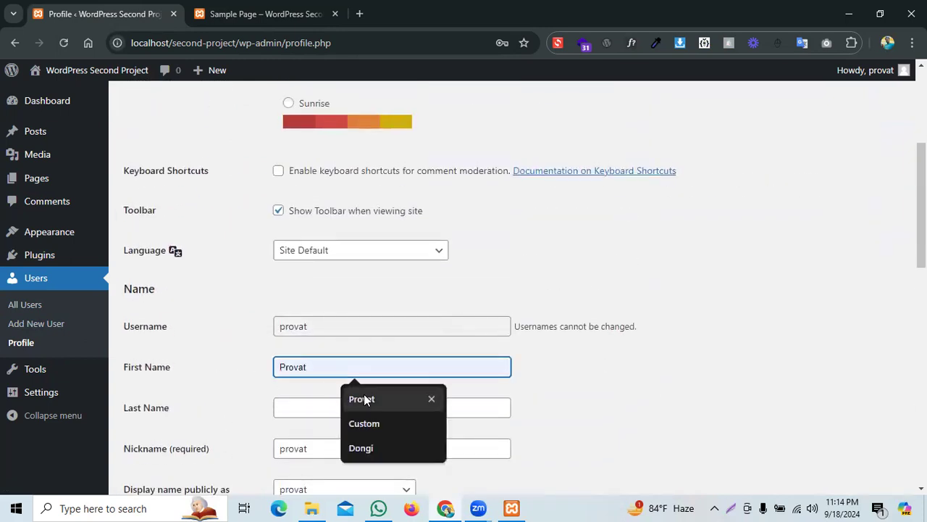
click(362, 398)
click(305, 404)
click(370, 329)
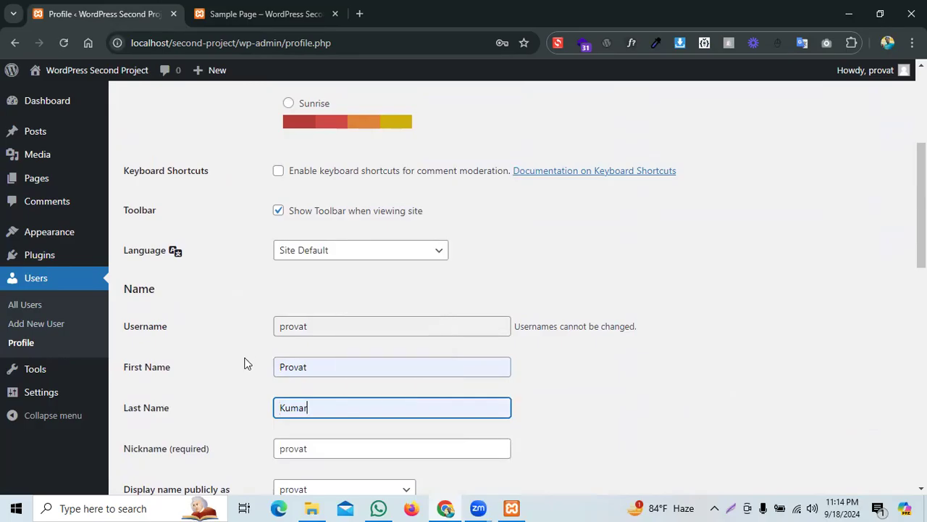
Step: Save the profile with Update Profile and check the 'Profile updated.' confirmation
scroll(248, 320, down, 8)
scroll(248, 316, down, 3)
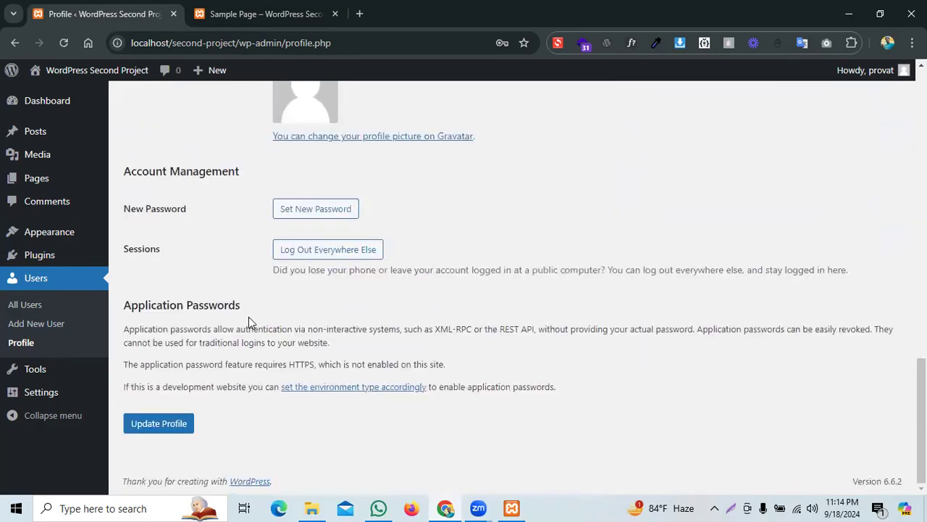
click(142, 429)
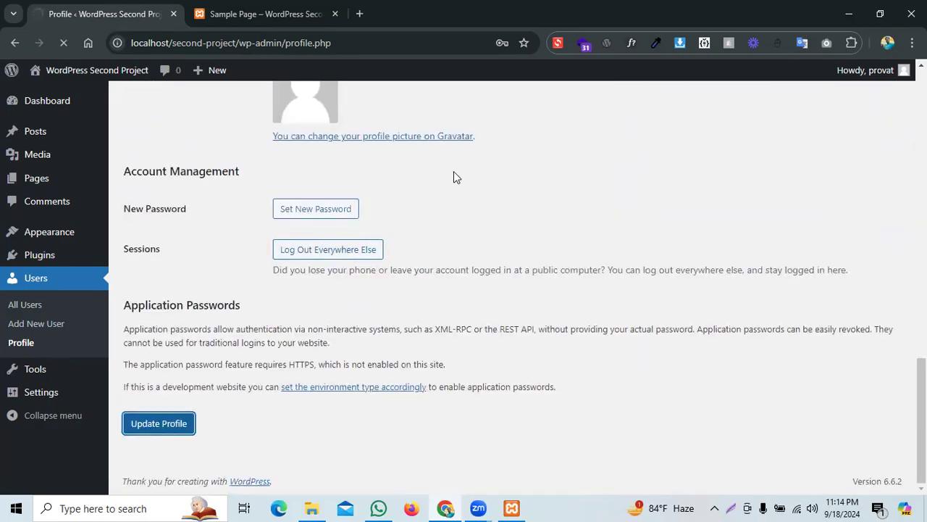
drag(136, 138, 226, 133)
click(227, 134)
scroll(232, 140, down, 2)
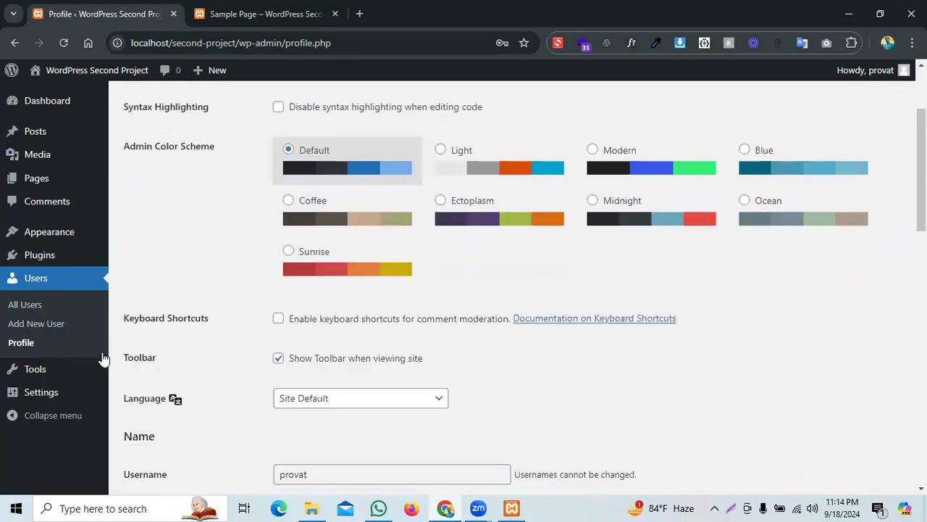
Step: Bring up the Settings flyout submenu in the admin sidebar
mouse_move(62, 369)
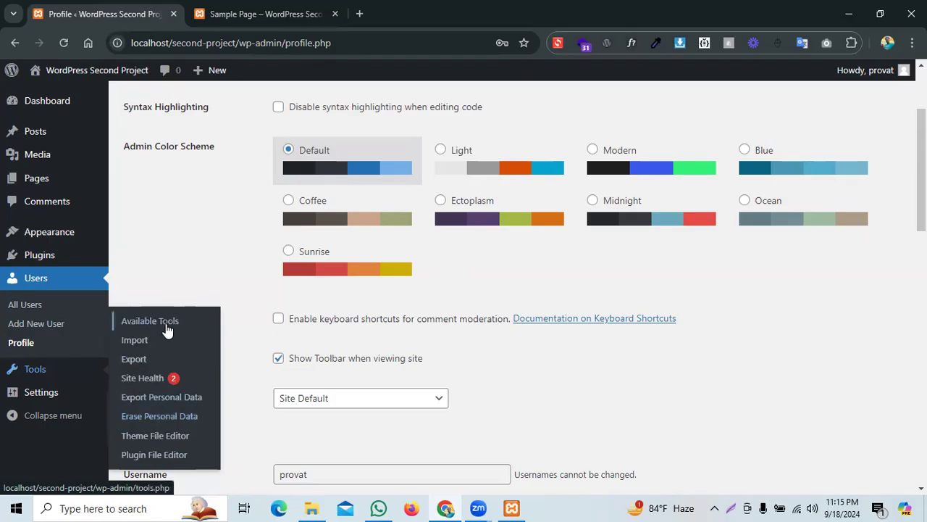
mouse_move(49, 395)
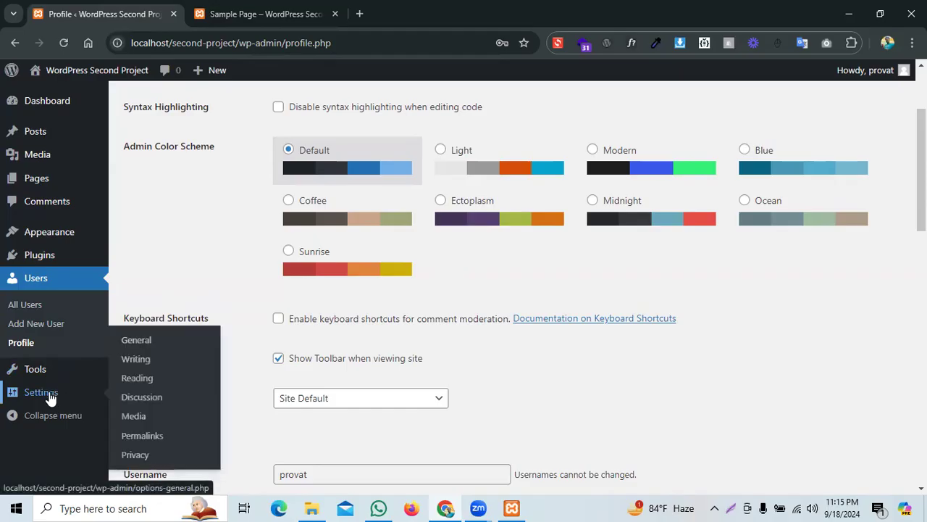
Step: Open General Settings and select the existing Site Title text
click(137, 341)
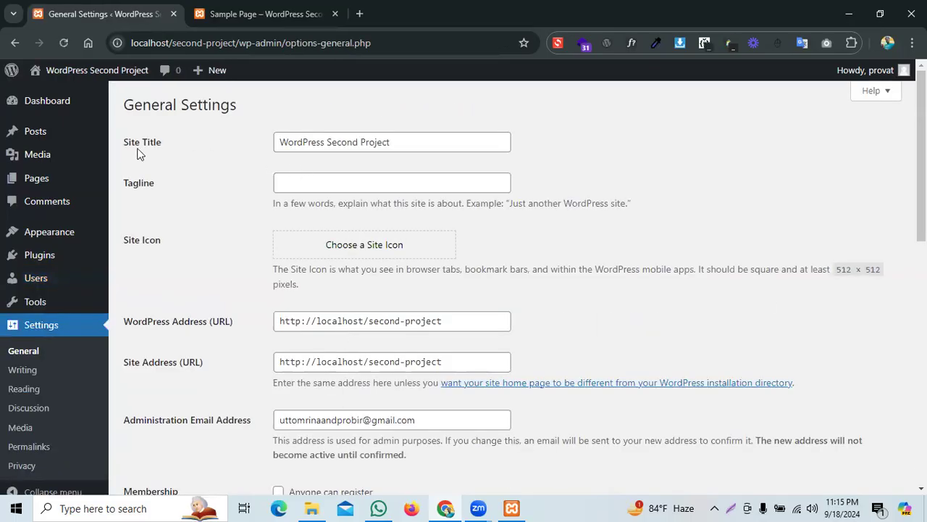
drag(124, 141, 170, 142)
click(375, 141)
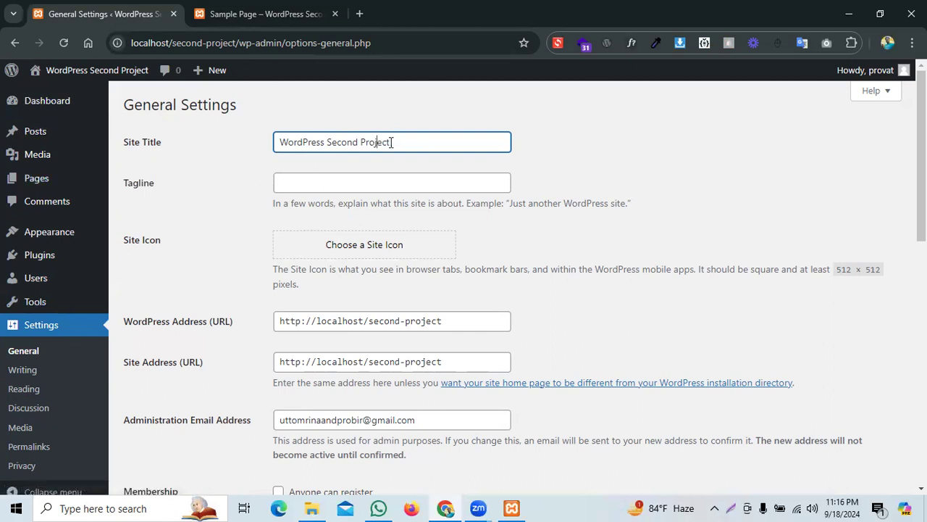
drag(391, 143, 269, 150)
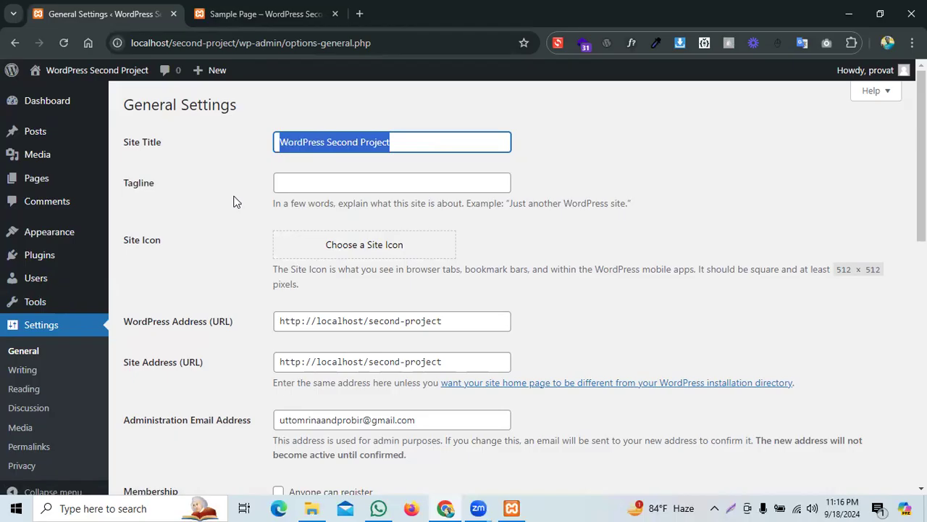
click(283, 142)
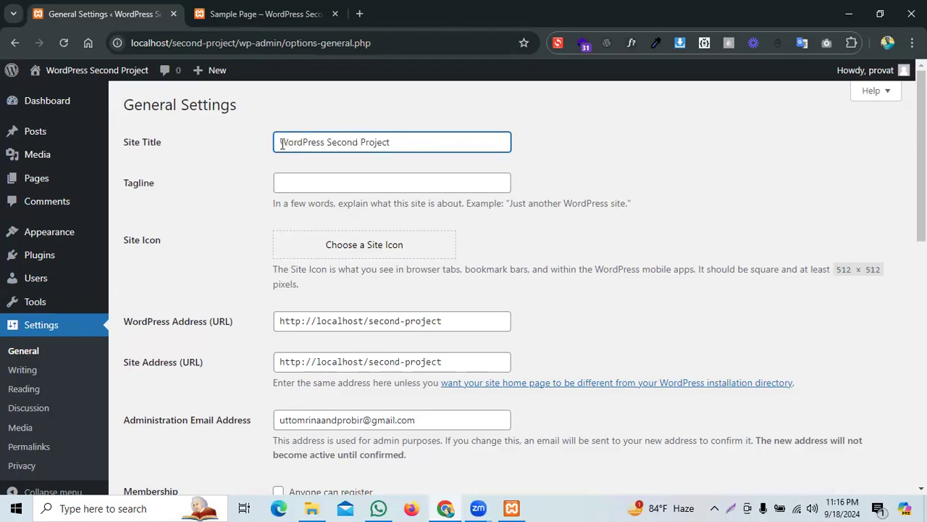
drag(282, 143, 411, 157)
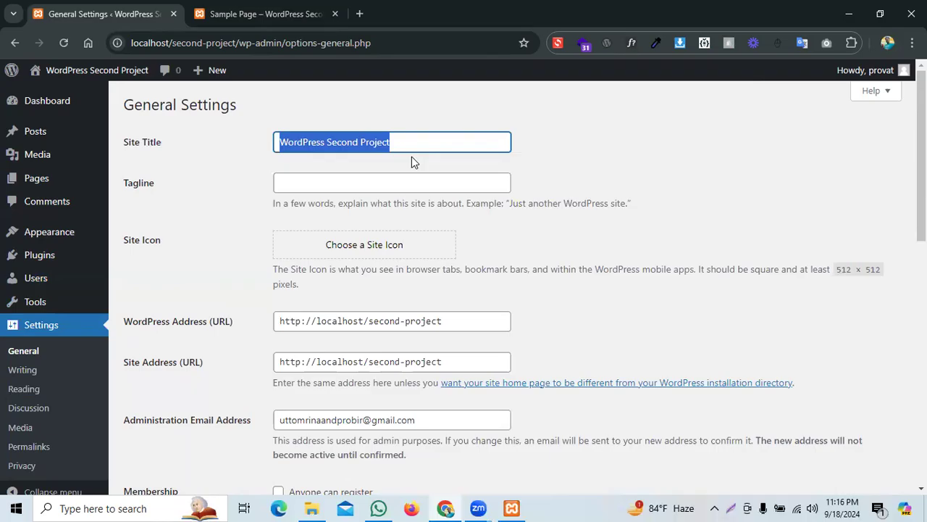
Step: Type 'Daily News' as the title, fixing the 'Deaily' typo via spelling suggestions
text(Dea)
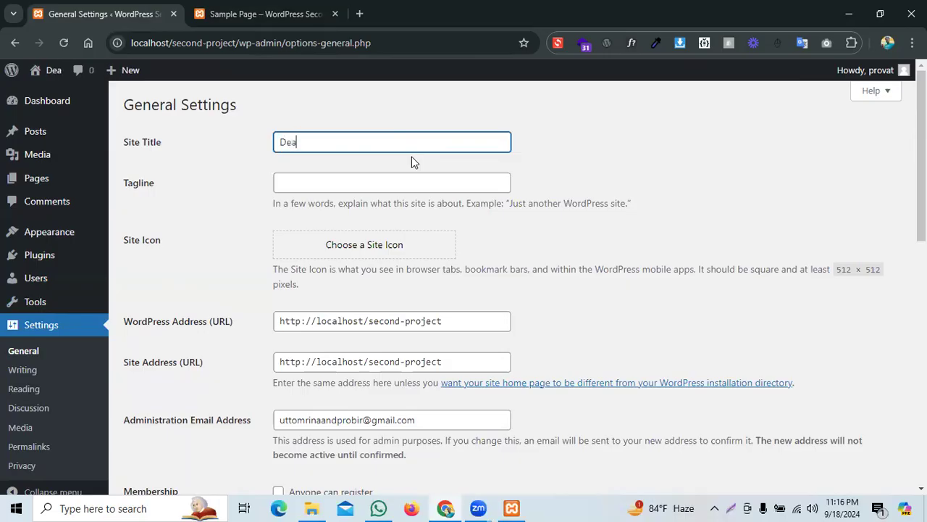
text(ily )
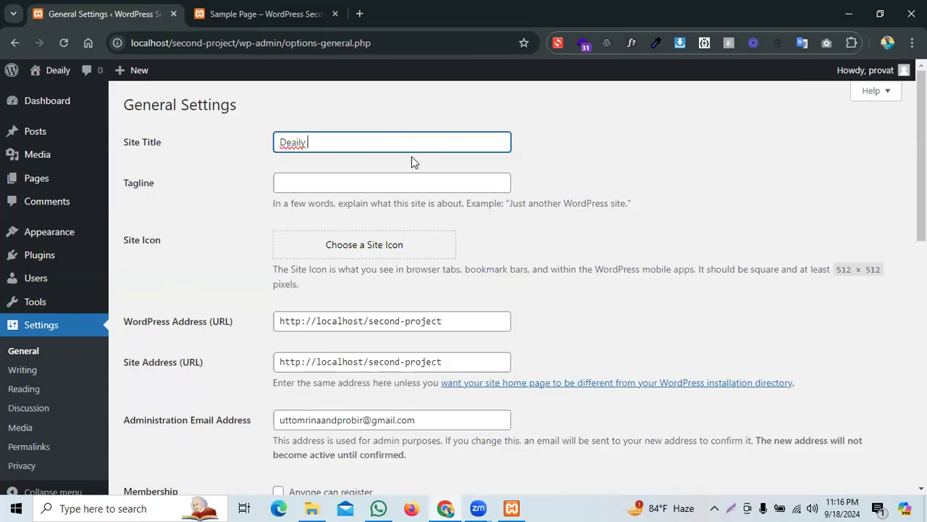
text(News)
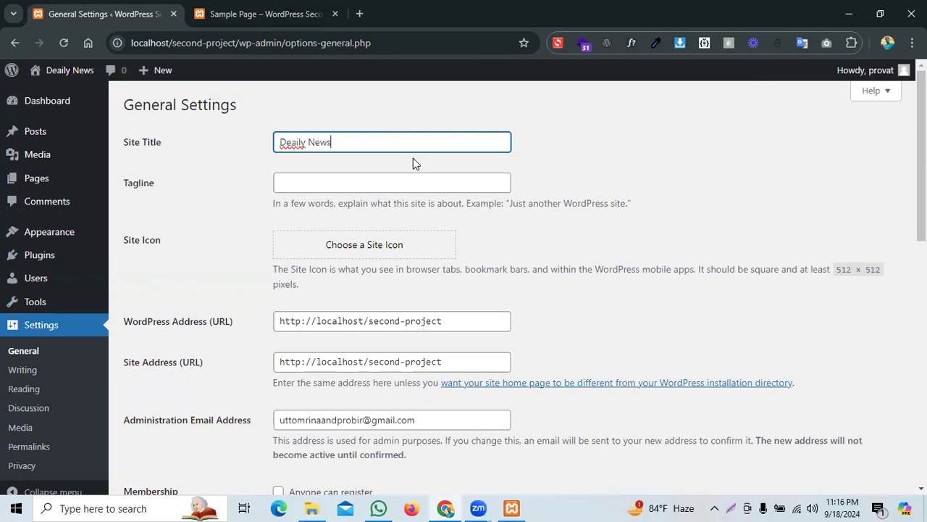
right_click(299, 143)
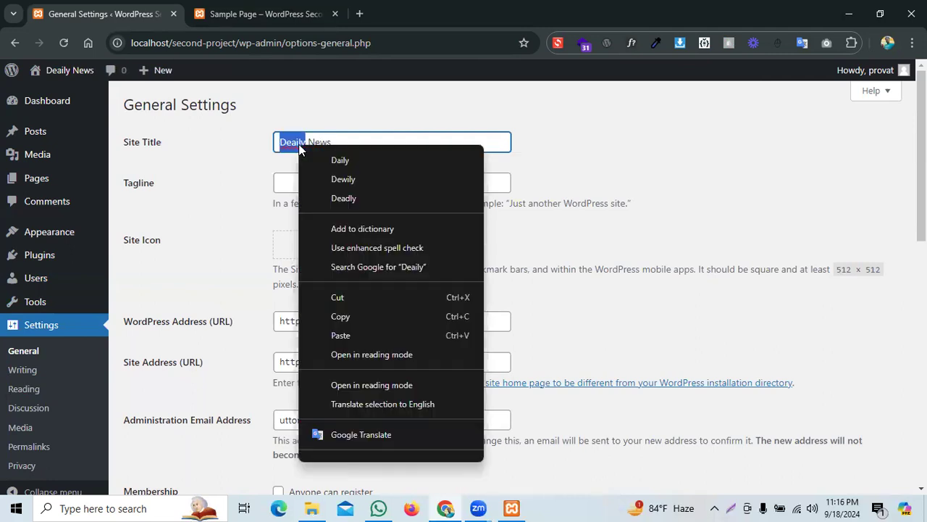
click(347, 162)
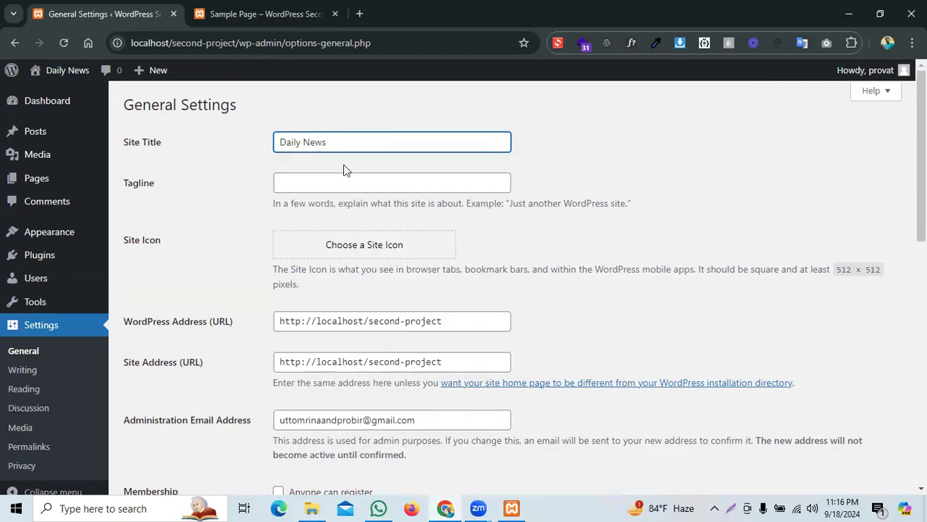
click(323, 175)
drag(339, 145, 259, 142)
Step: Enter 'Read Newspaper Daily' as the tagline, without the trailing period
click(301, 191)
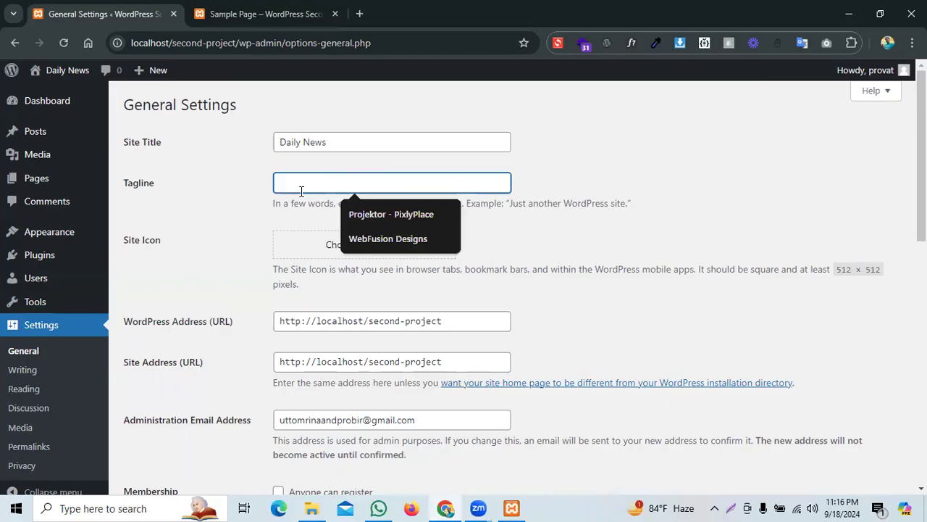
text(Rea)
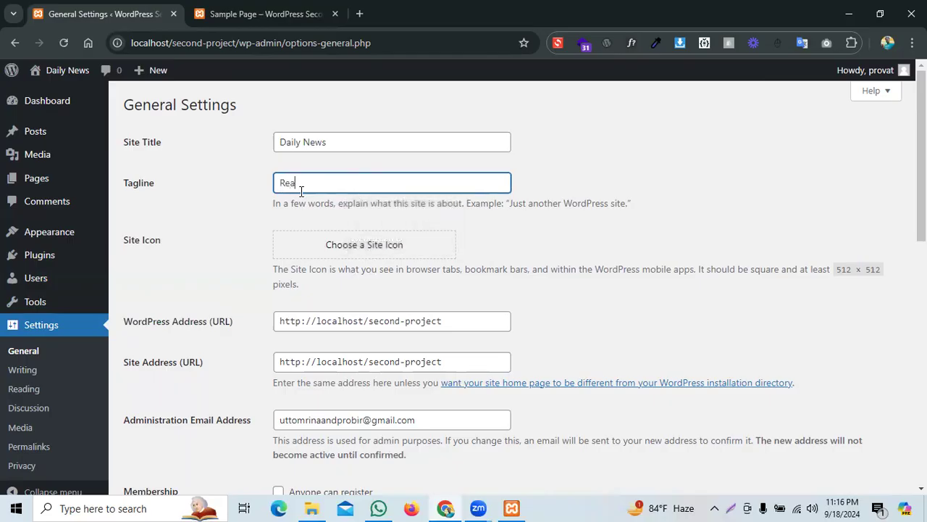
text(d Newspaper Daily.)
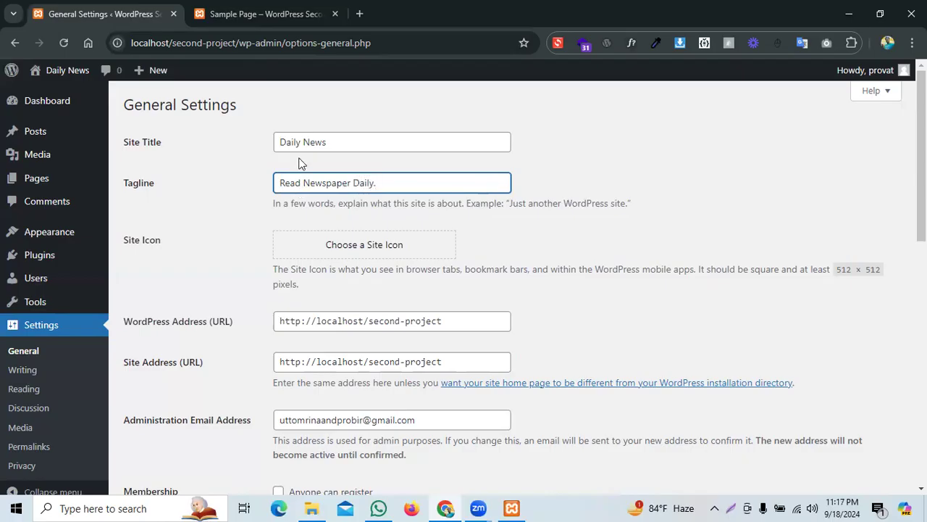
key(BackSpace)
scroll(266, 217, down, 1)
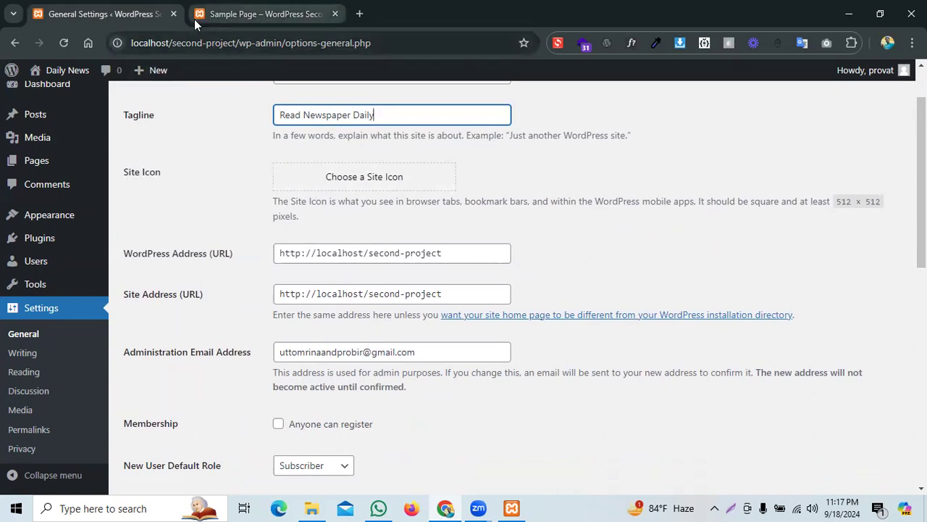
Step: Upload bluetooth.png and try setting it as the site icon; the crop fails with an error
click(322, 190)
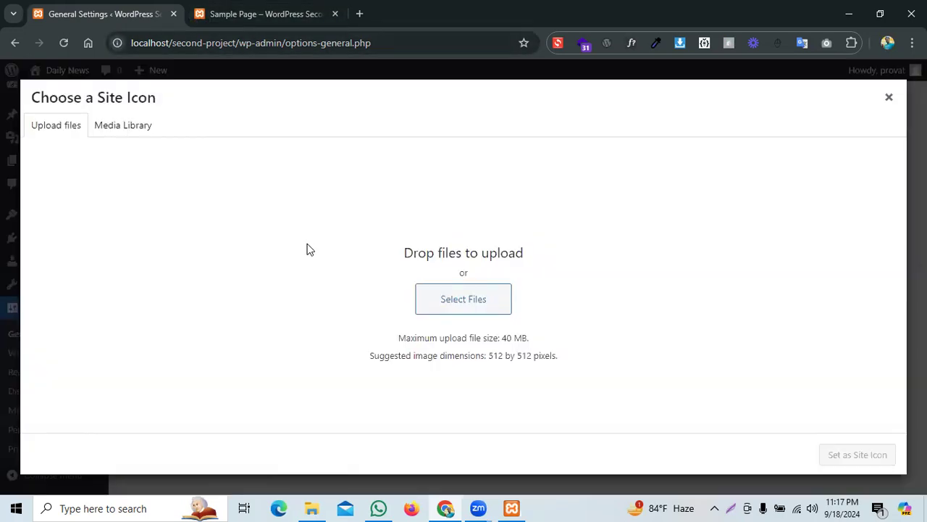
click(130, 134)
click(360, 327)
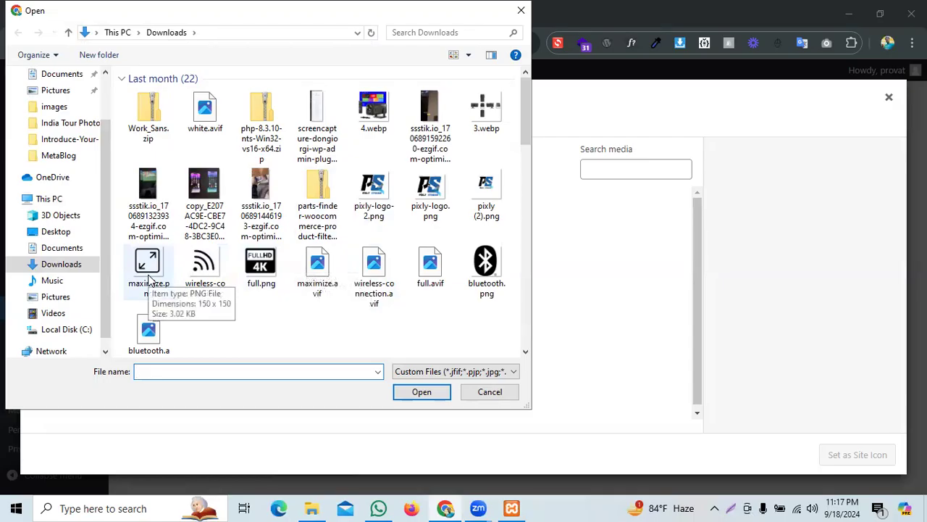
click(487, 268)
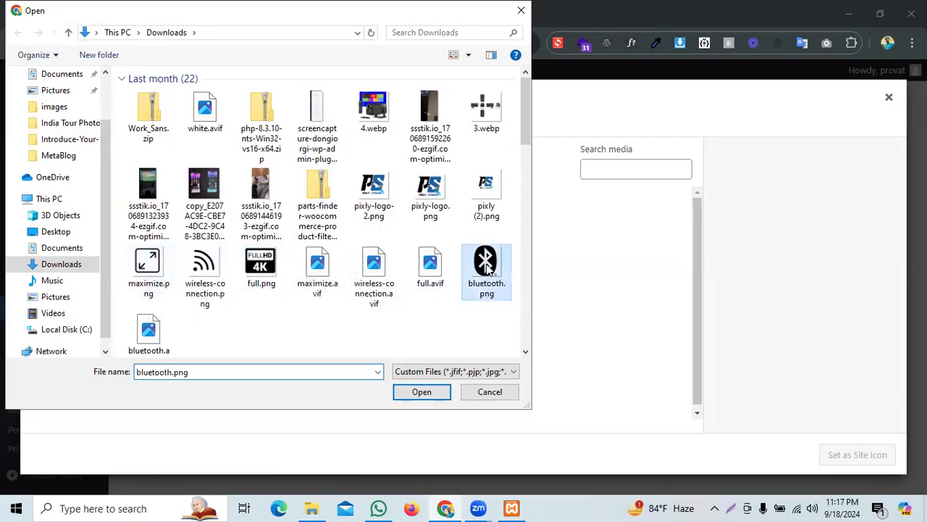
double_click(487, 268)
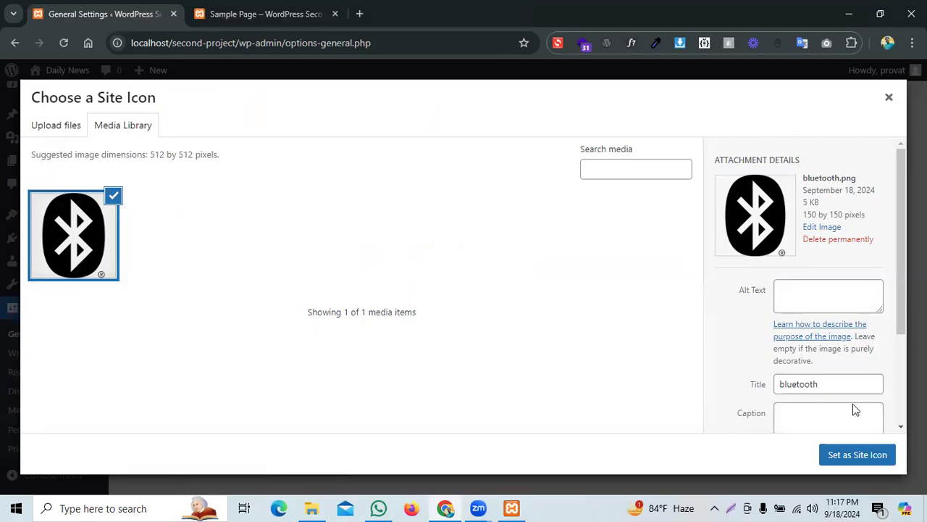
click(857, 454)
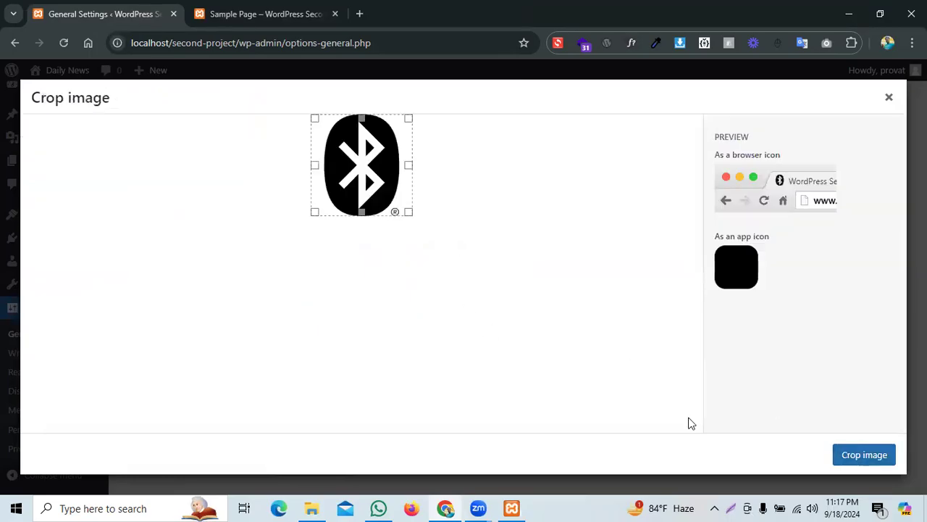
click(860, 459)
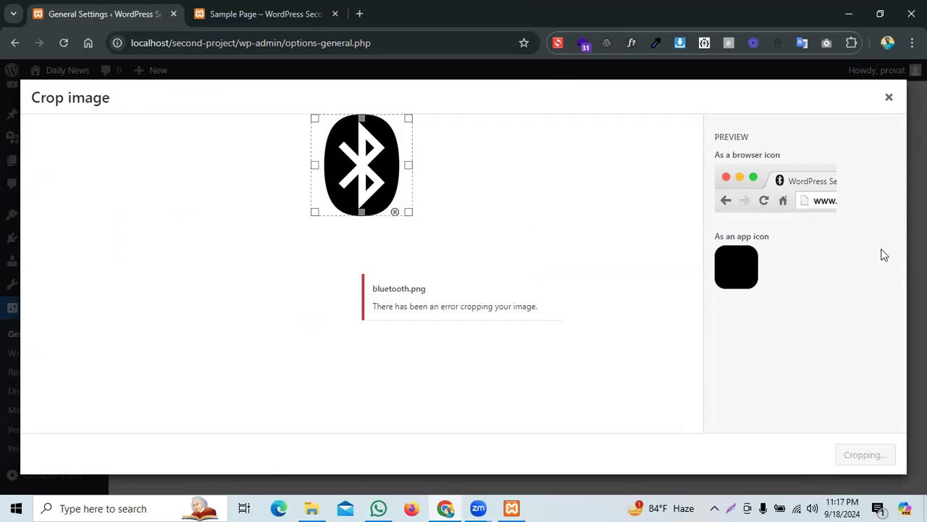
drag(350, 298, 511, 316)
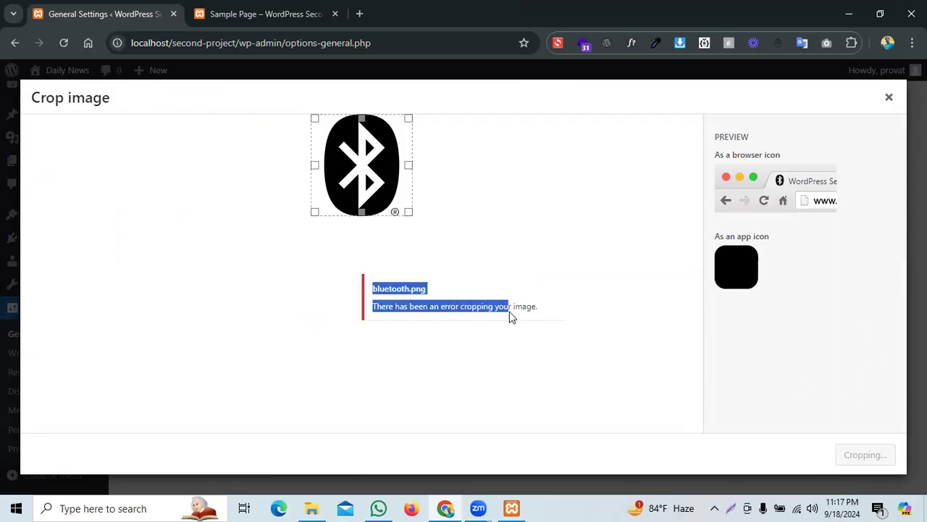
click(889, 97)
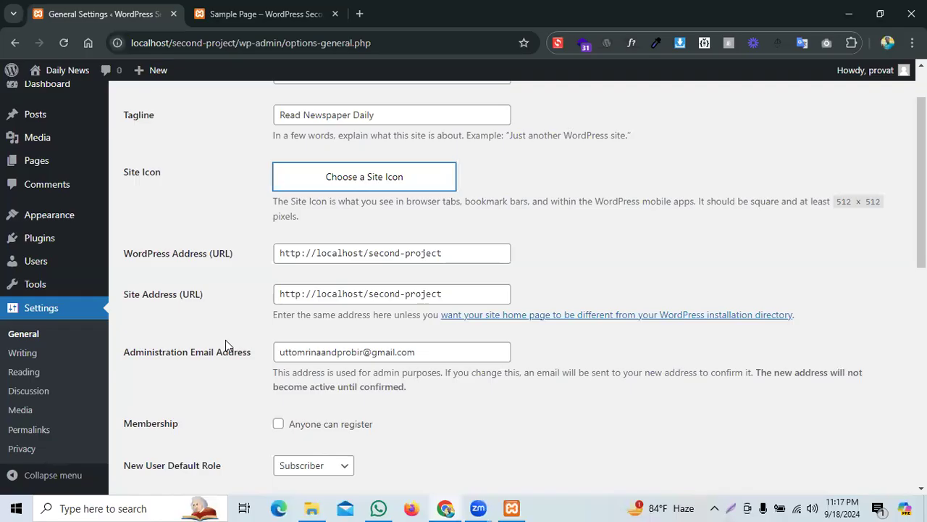
Step: Retry bluetooth.png from the media library, hit the crop error again, then browse for a new upload
click(312, 186)
click(91, 237)
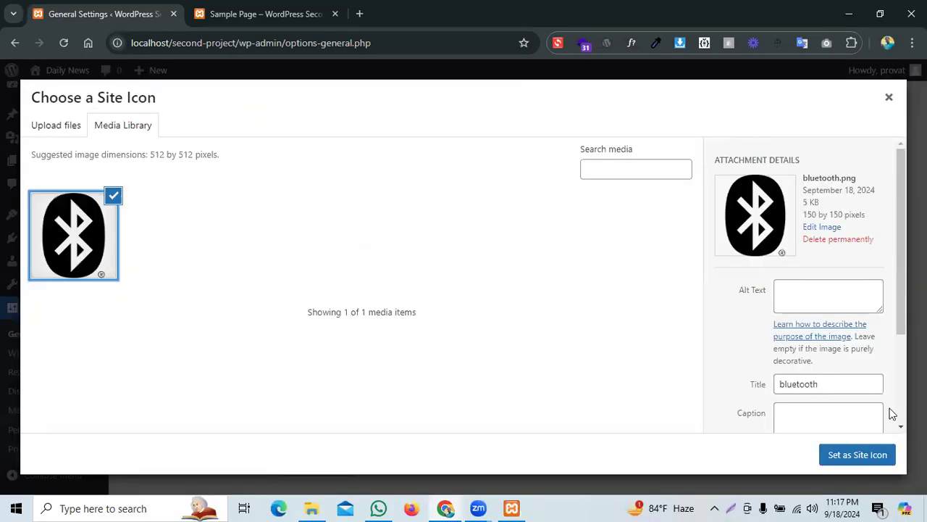
click(858, 455)
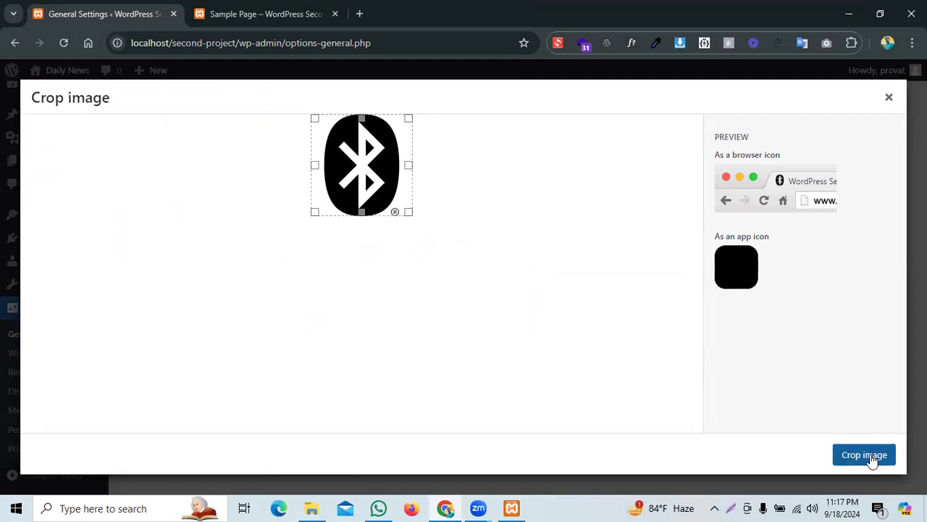
click(870, 455)
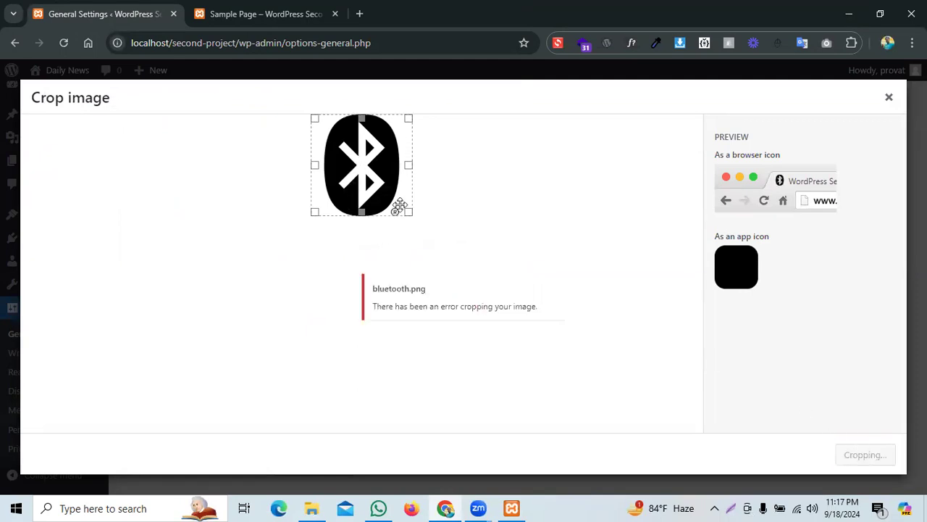
click(889, 97)
click(274, 171)
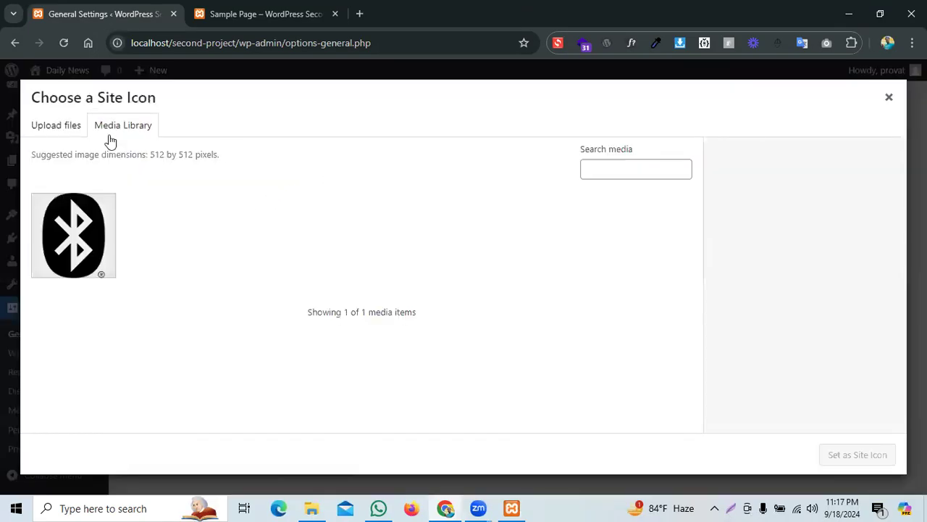
click(64, 124)
click(422, 298)
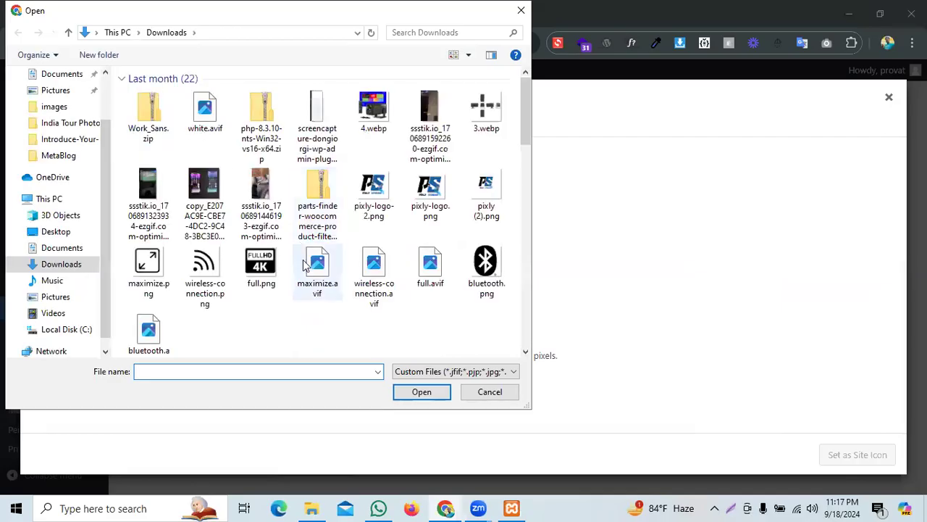
Step: Upload 4.webp as the site icon, see the server reject it, and close the icon chooser
scroll(315, 286, down, 5)
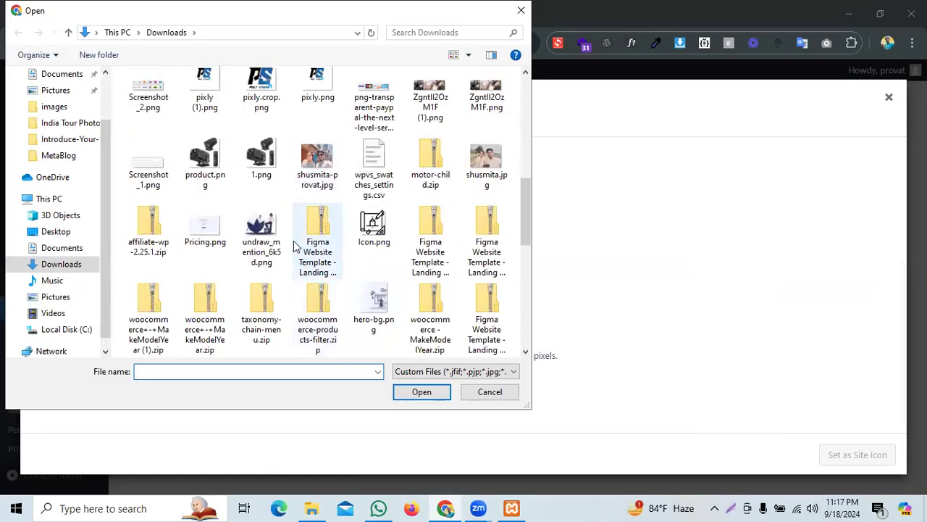
scroll(293, 243, up, 3)
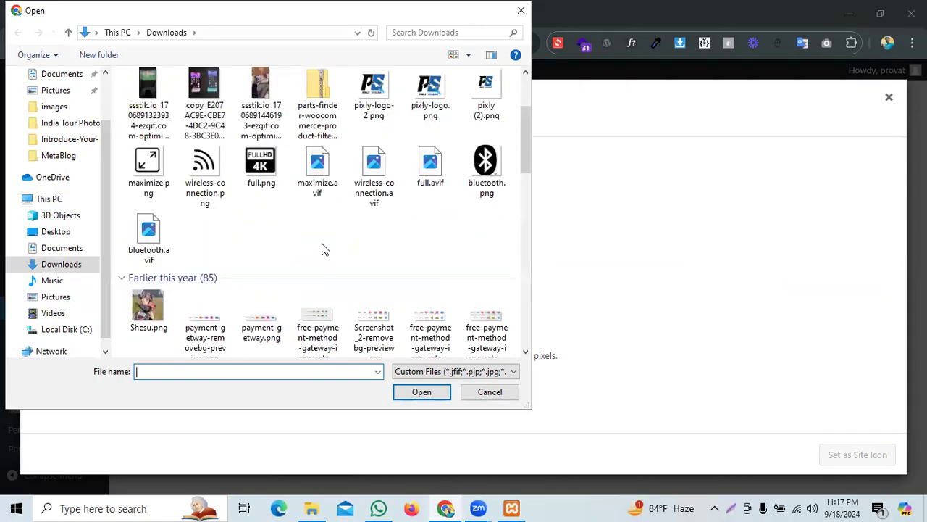
scroll(324, 250, up, 2)
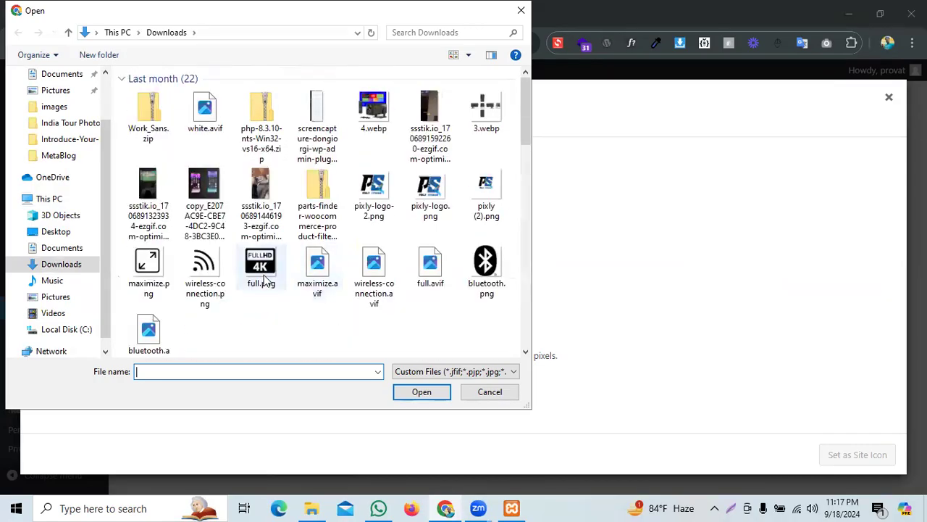
double_click(373, 109)
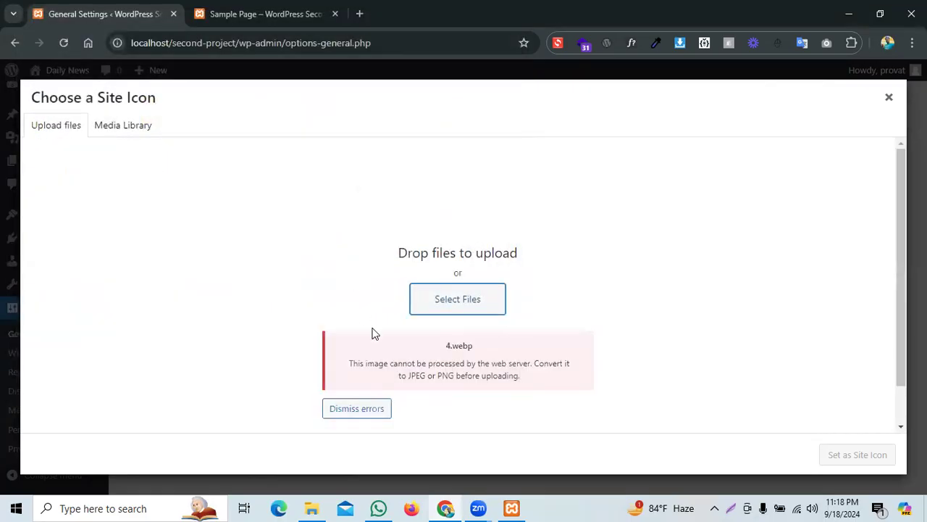
click(888, 98)
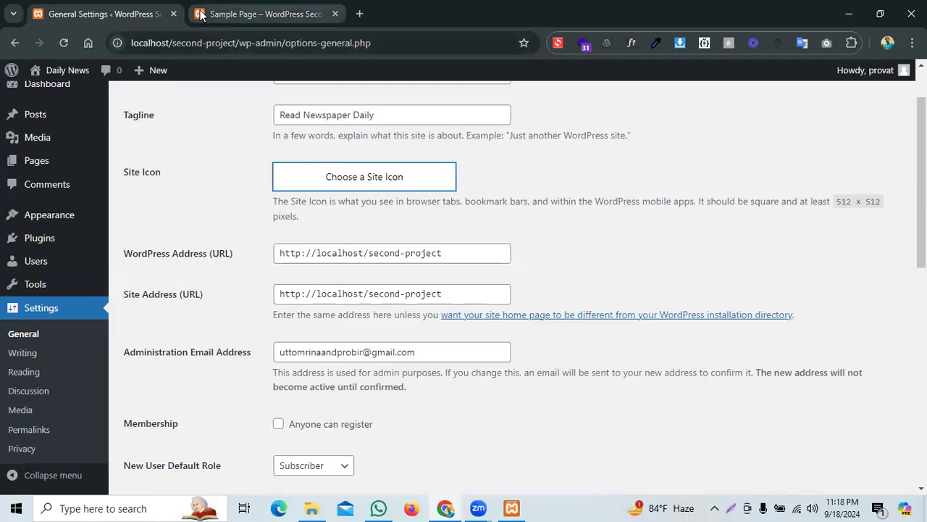
scroll(464, 225, down, 2)
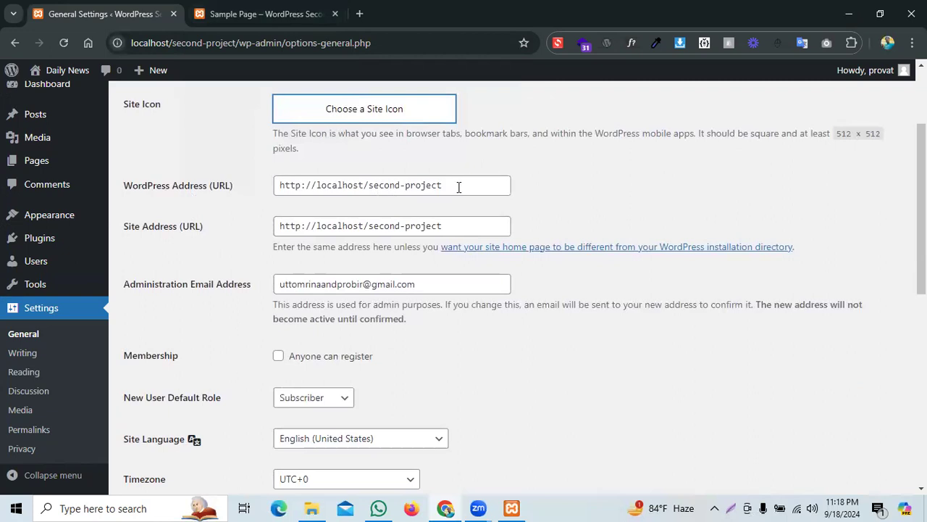
drag(458, 186, 251, 181)
click(229, 225)
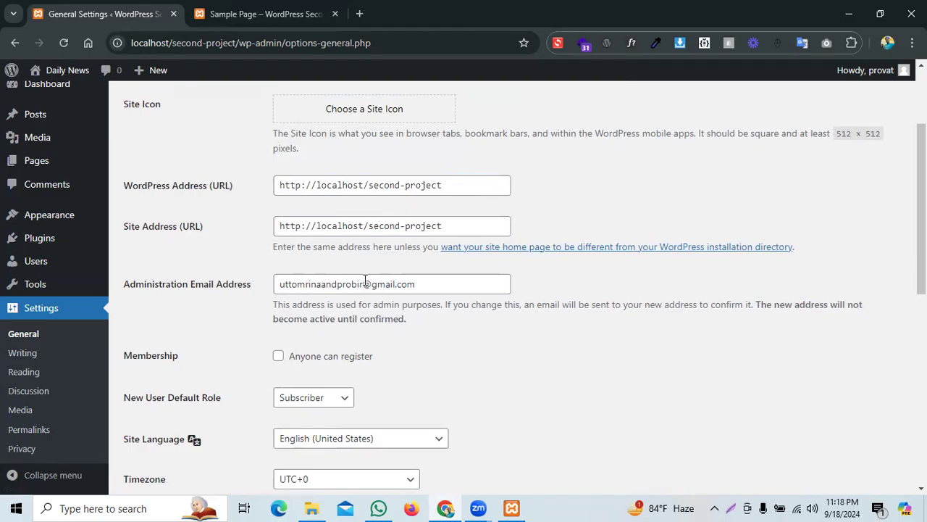
drag(278, 225, 445, 224)
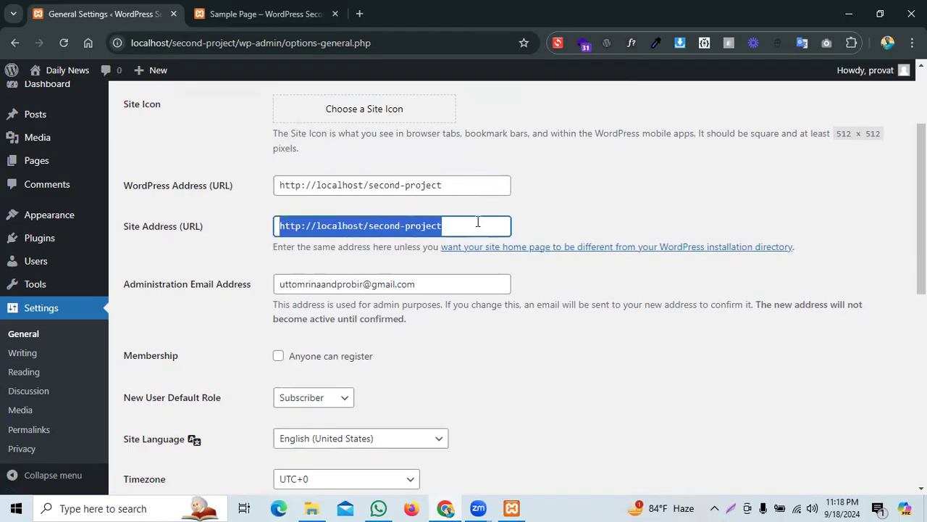
click(555, 225)
drag(449, 187, 237, 190)
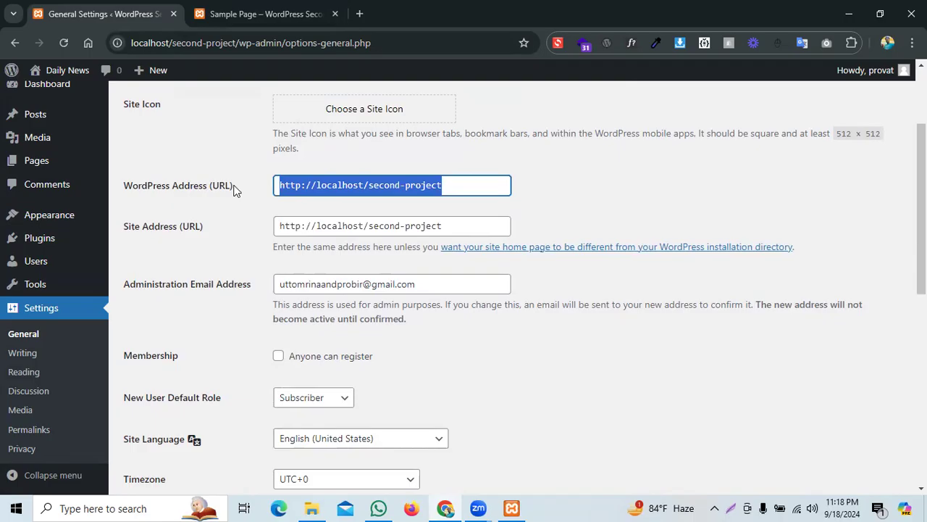
drag(469, 233, 264, 239)
click(239, 262)
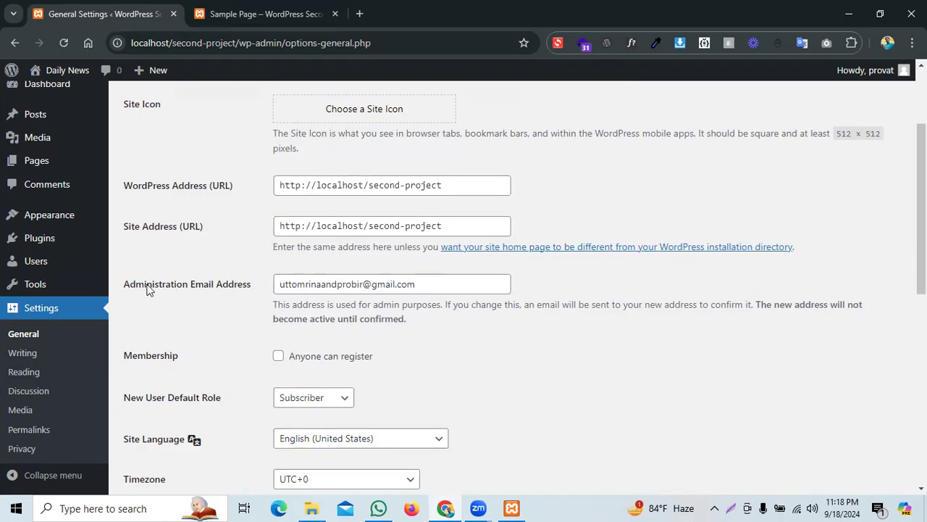
drag(281, 282, 435, 281)
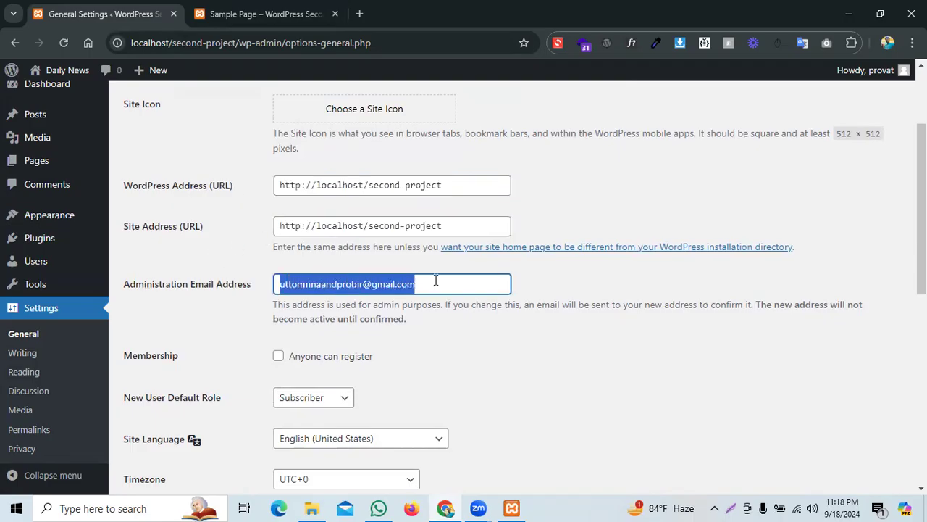
scroll(419, 314, down, 1)
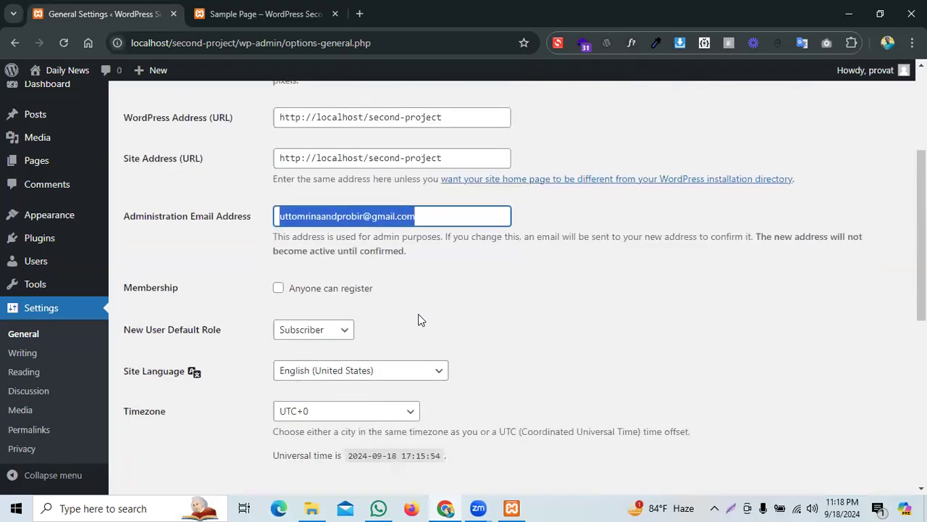
click(223, 252)
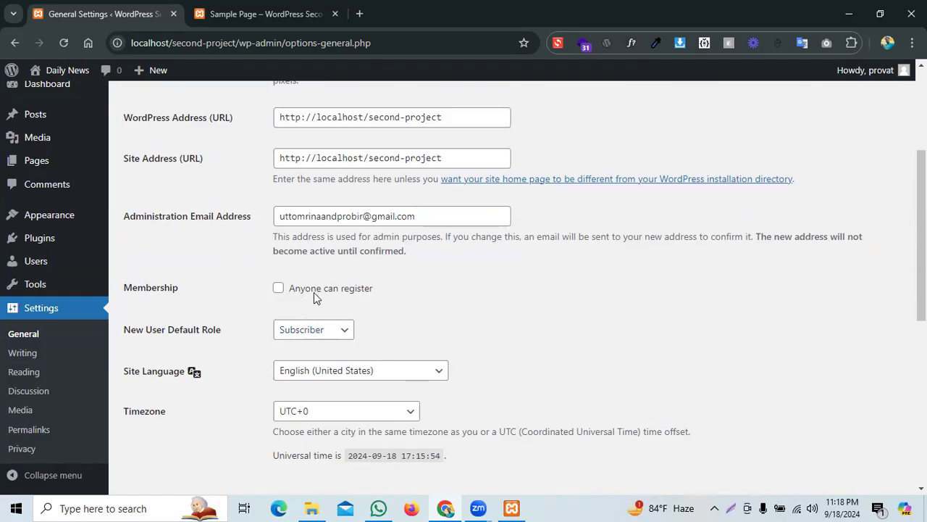
click(335, 292)
click(336, 292)
scroll(553, 288, down, 1)
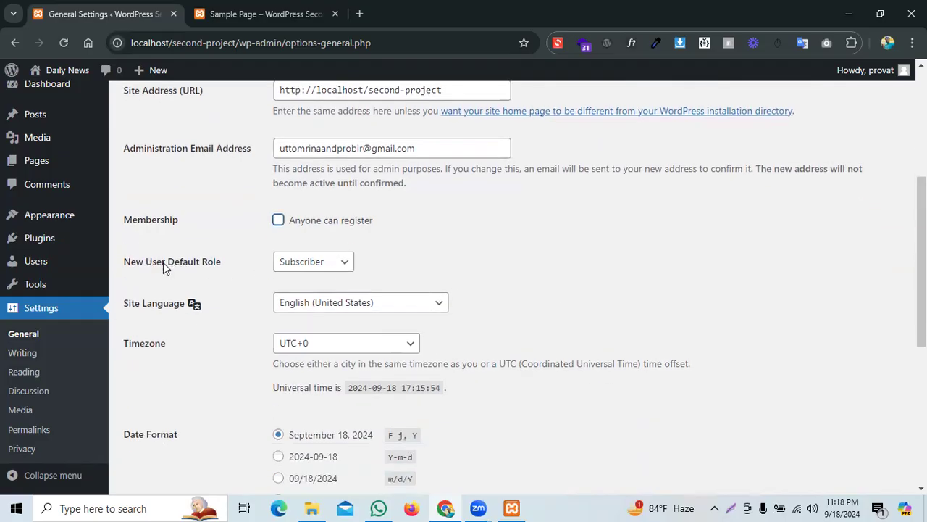
click(313, 266)
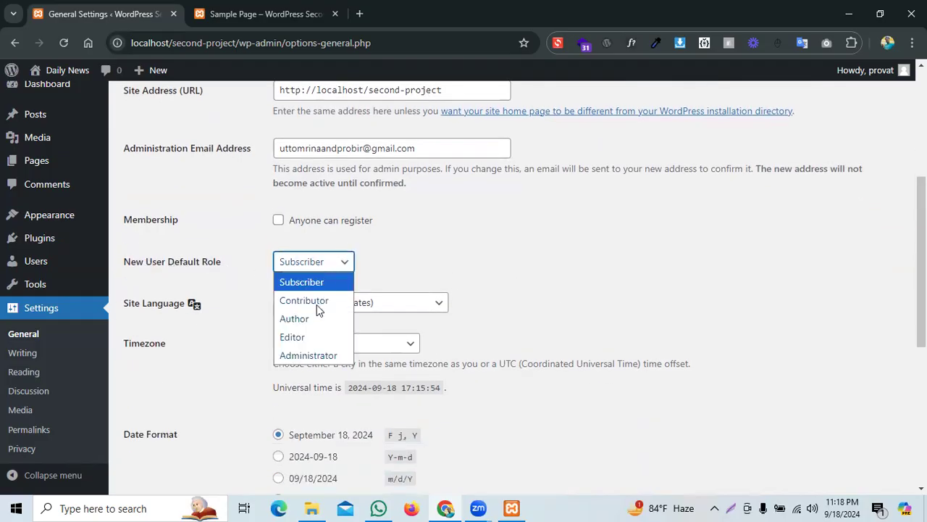
click(606, 253)
scroll(606, 253, up, 4)
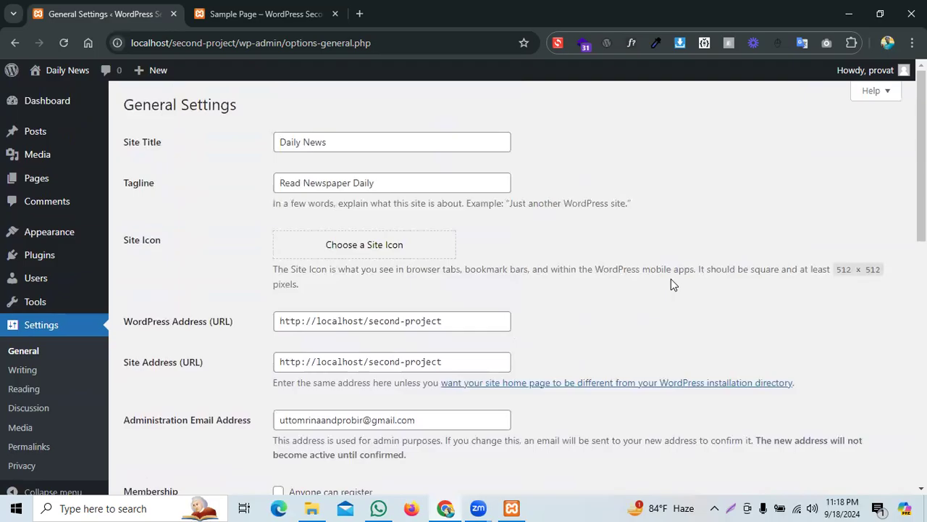
scroll(673, 281, down, 5)
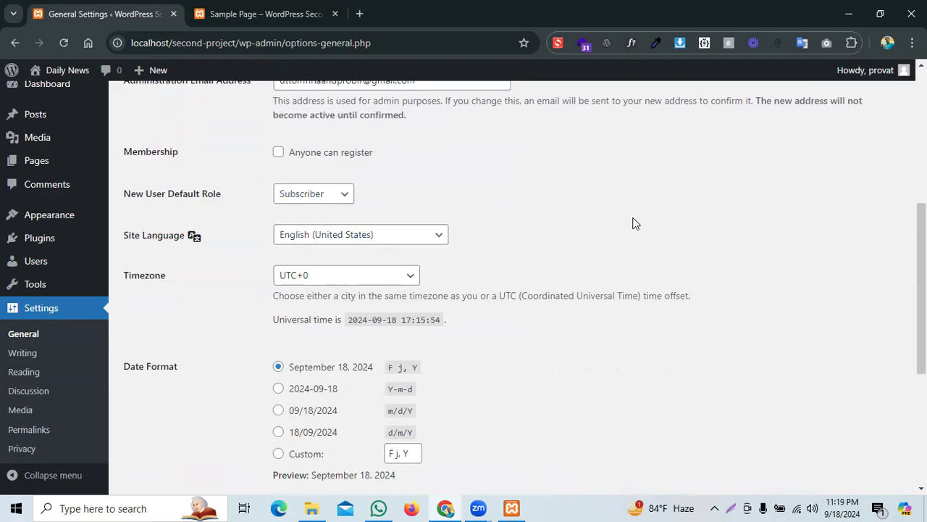
click(287, 198)
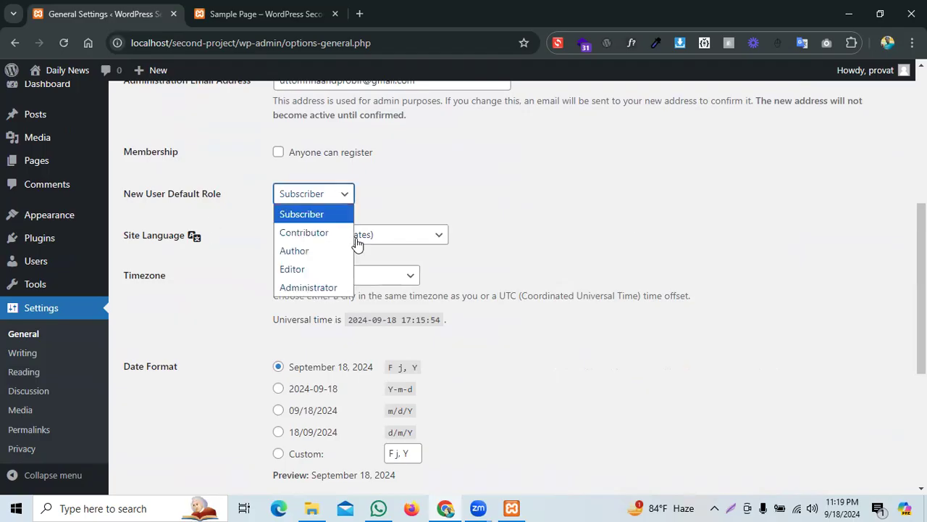
click(318, 233)
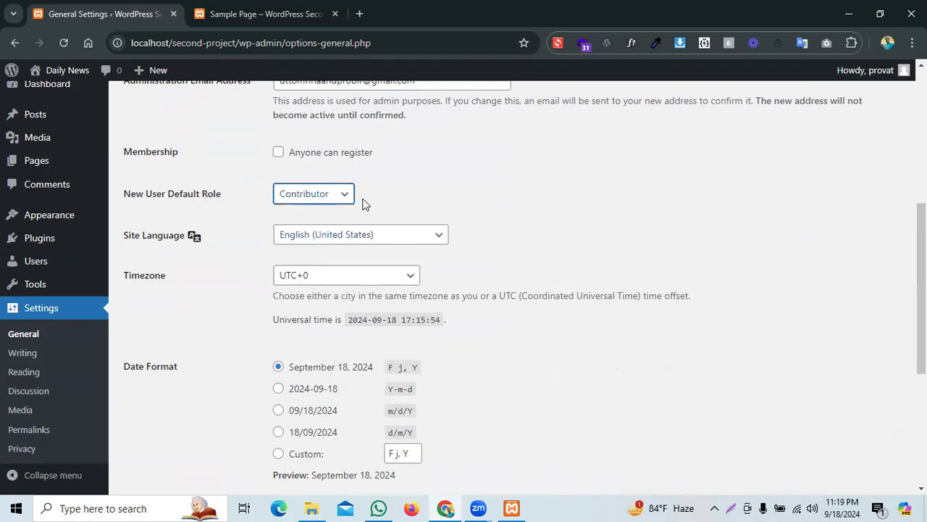
click(329, 193)
click(337, 210)
scroll(601, 250, down, 1)
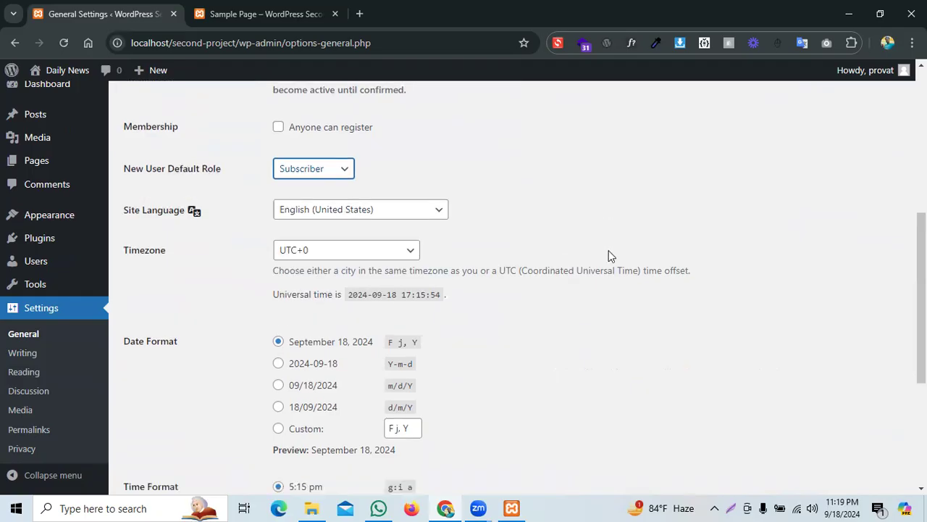